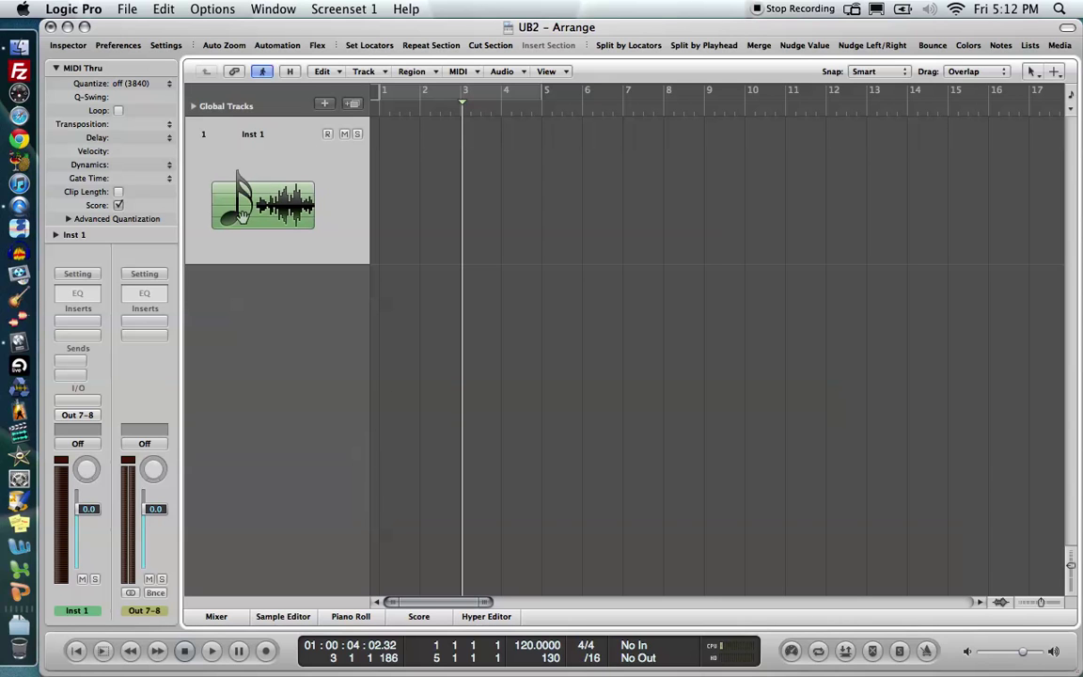
Load Ultrabeat in stereo on the Inst 1 track and start saving the project as UB2
{"action": "left_click", "coordinate": [87, 403]}
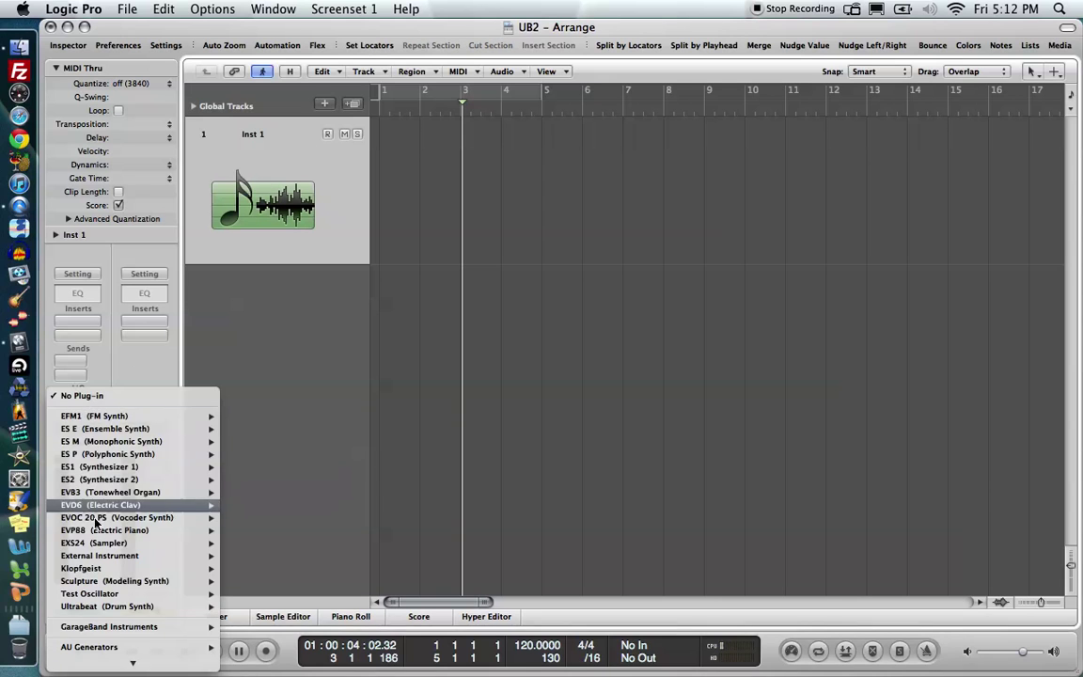
{"action": "mouse_move", "coordinate": [113, 607]}
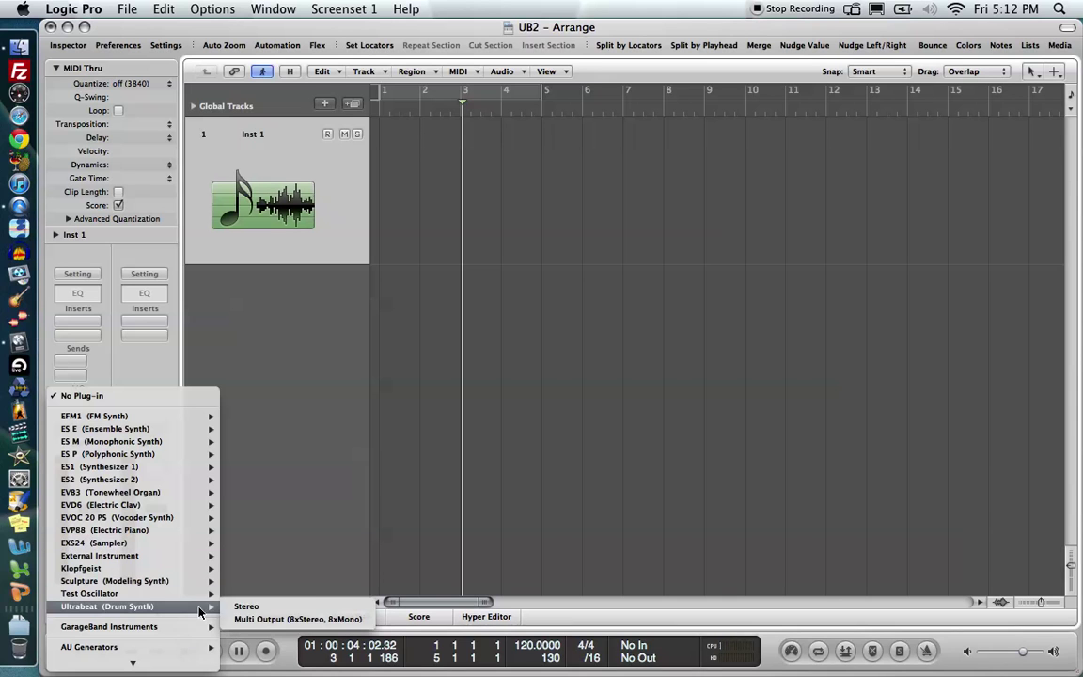
{"action": "left_click", "coordinate": [249, 606]}
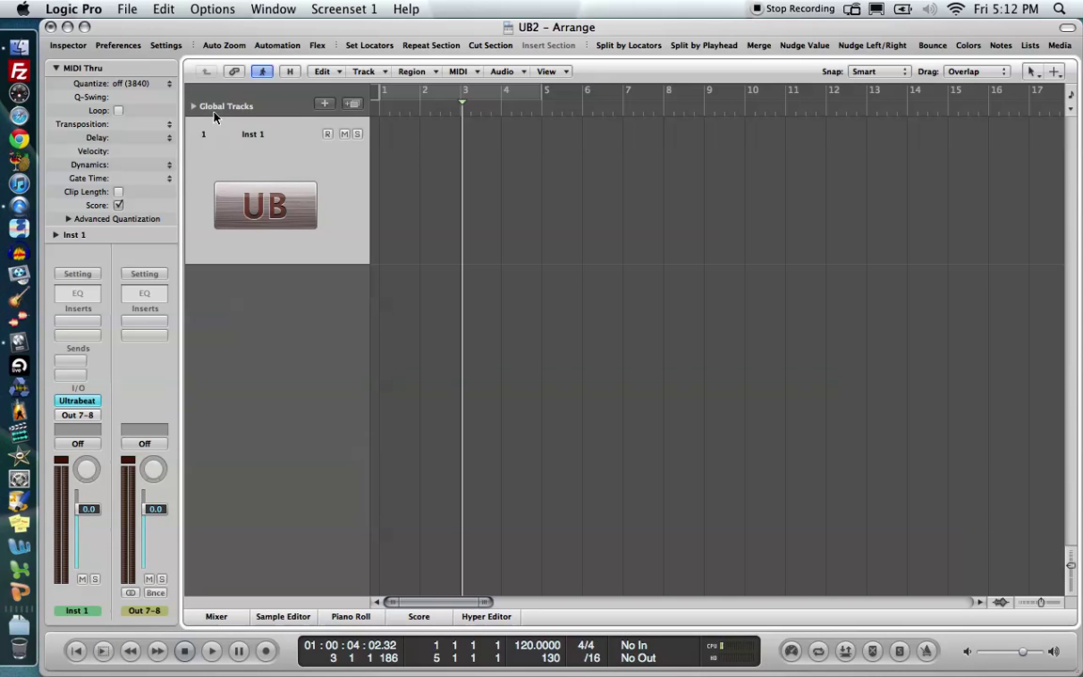
{"action": "left_click", "coordinate": [163, 9]}
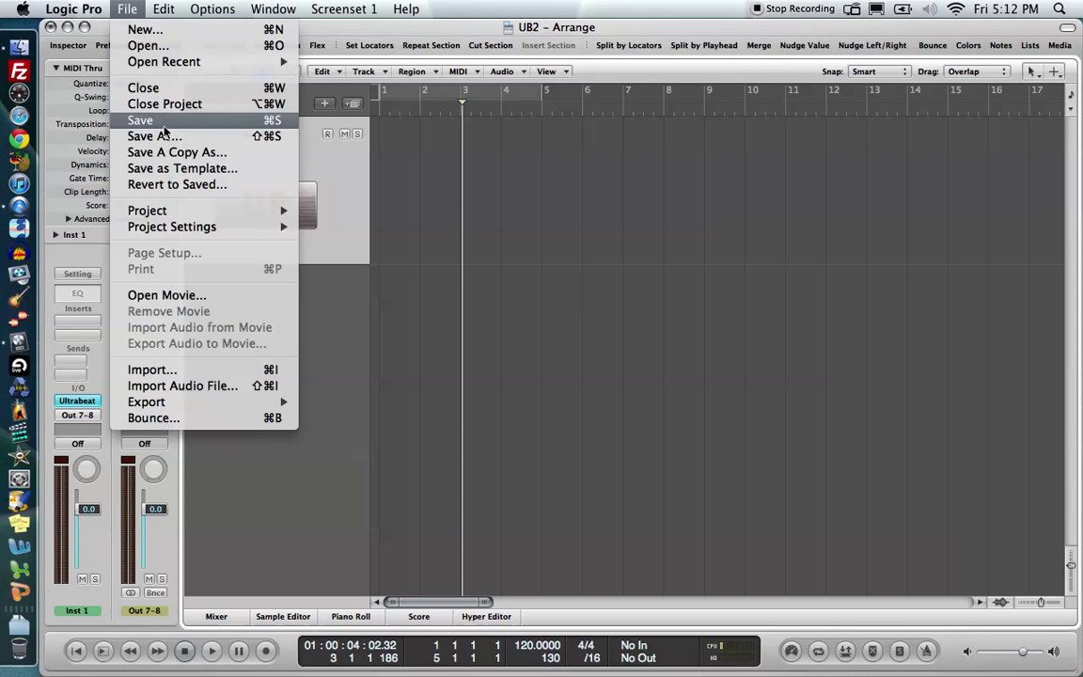
{"action": "left_click", "coordinate": [165, 131]}
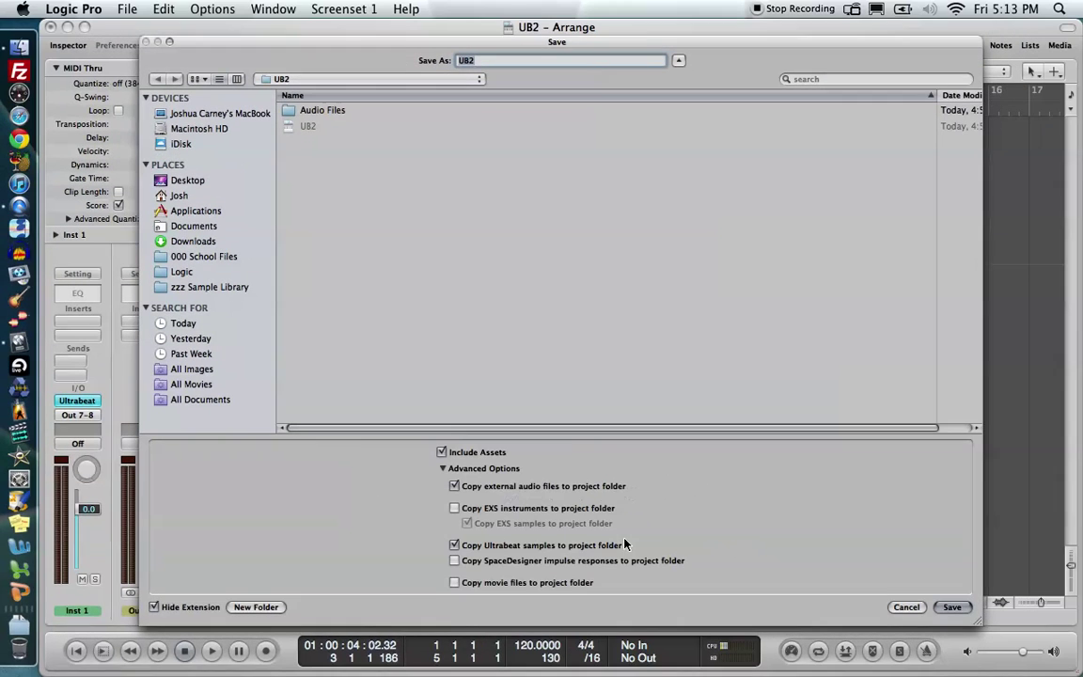
Finish saving UB2, arm track 1 for recording, and open the Ultrabeat window in its synth panel view
{"action": "left_click", "coordinate": [906, 607]}
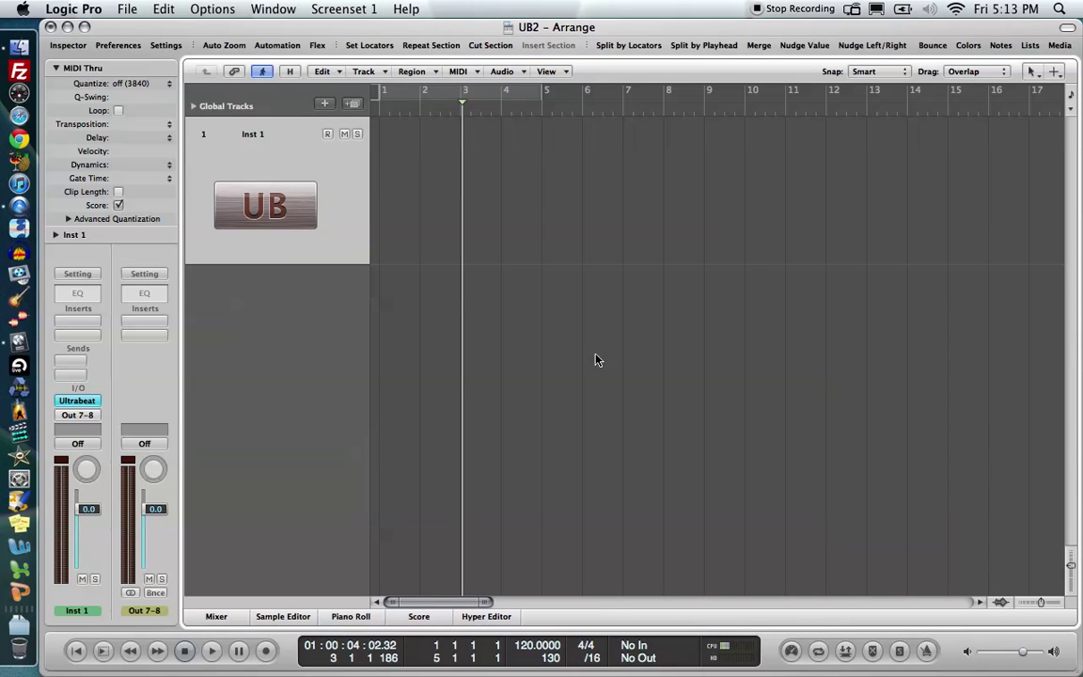
{"action": "left_click", "coordinate": [327, 134]}
{"action": "left_click", "coordinate": [91, 401]}
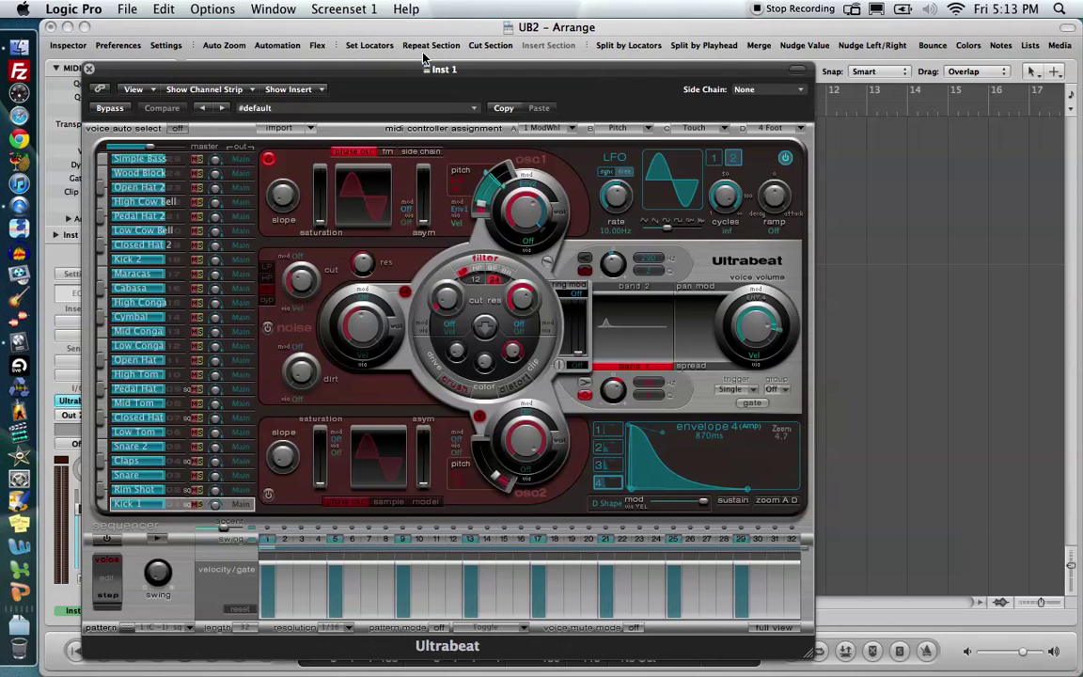
{"action": "left_click_drag", "start_coordinate": [351, 57], "coordinate": [469, 15]}
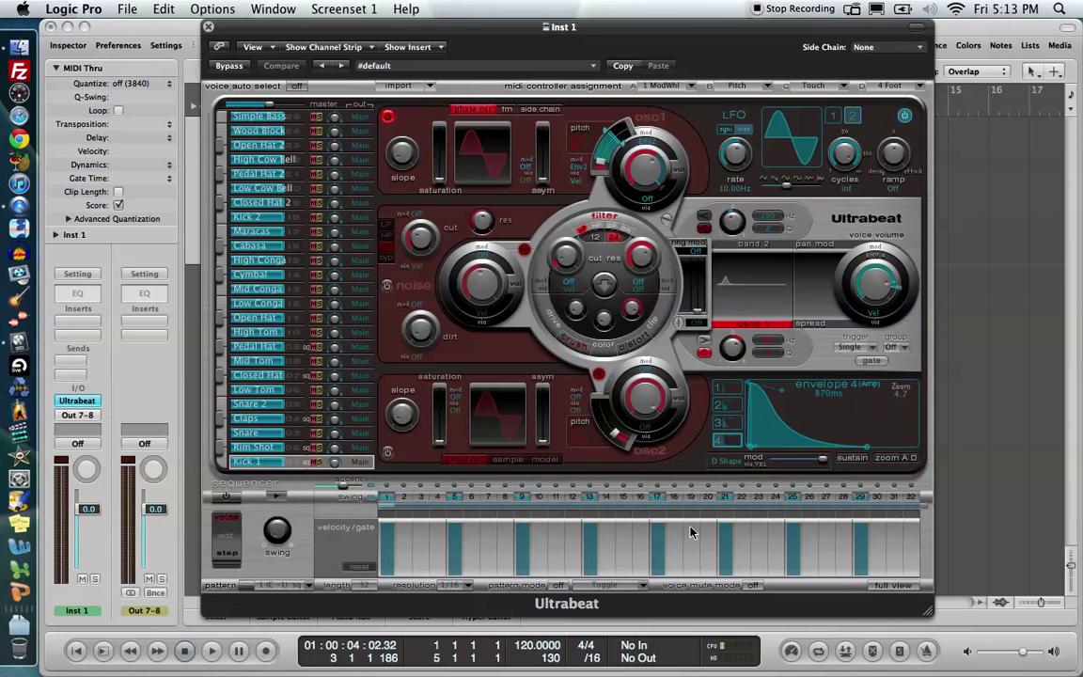
{"action": "left_click", "coordinate": [889, 586]}
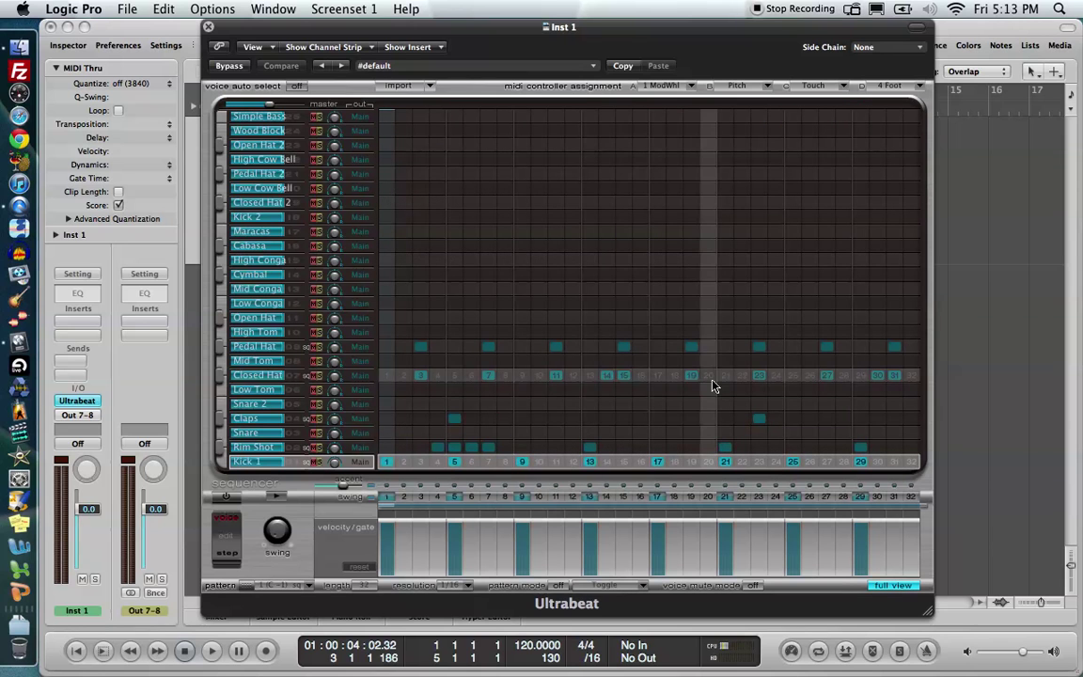
{"action": "left_click", "coordinate": [901, 585]}
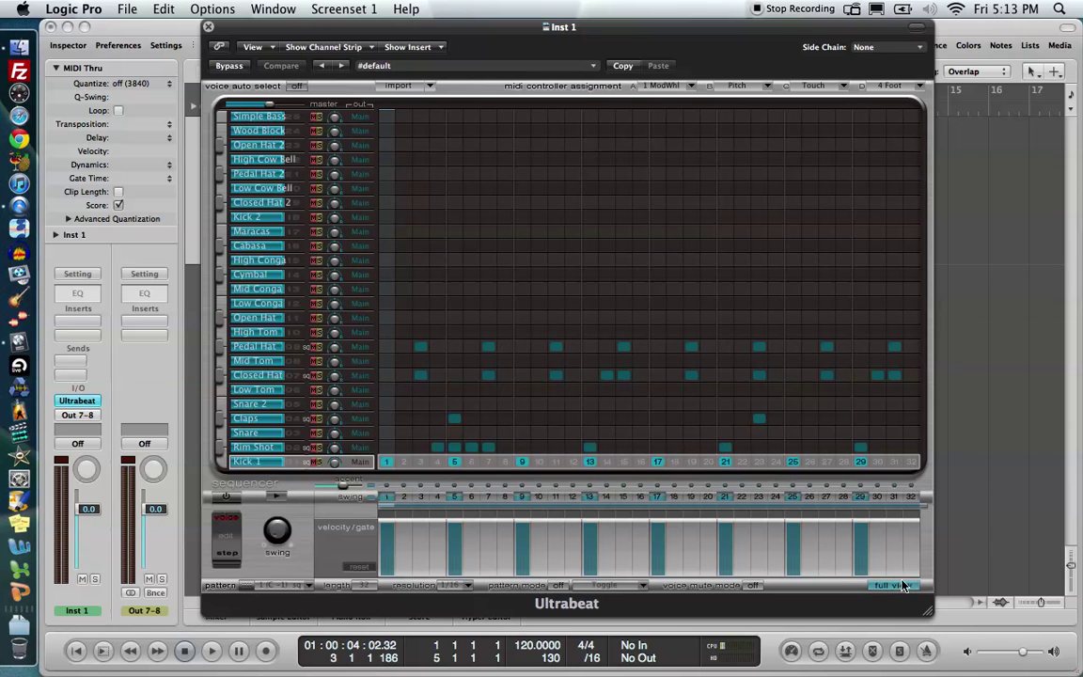
Replace the #default setting with the 01 Drum Kits > Drag & Drop Samples kit
{"action": "left_click", "coordinate": [458, 71]}
{"action": "mouse_move", "coordinate": [527, 216]}
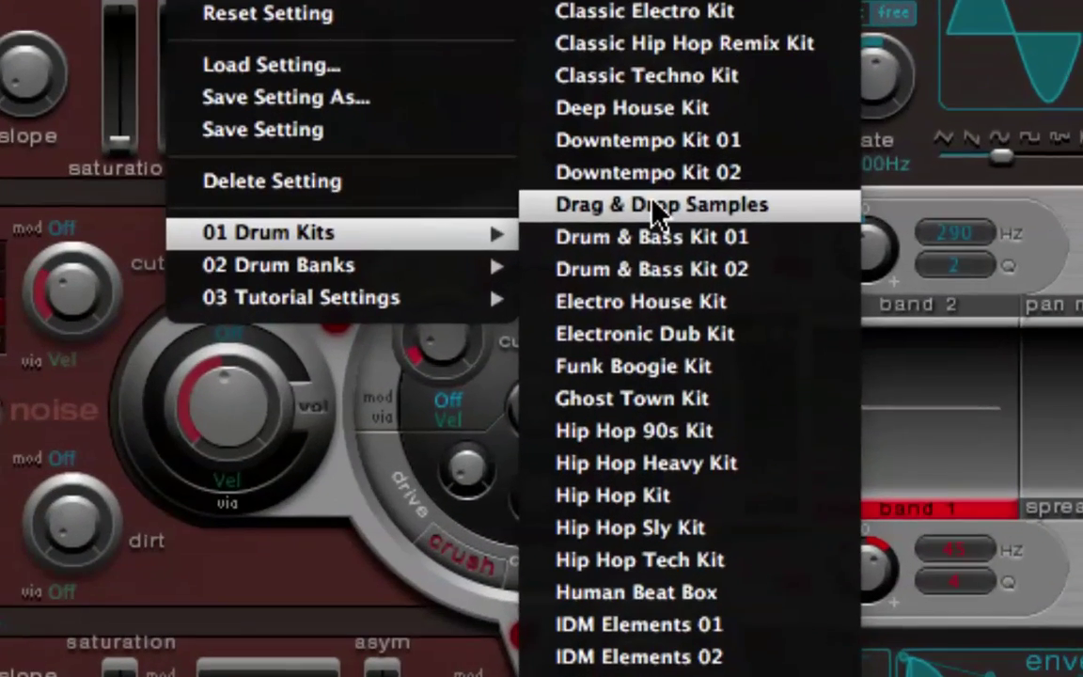
{"action": "left_click", "coordinate": [652, 204]}
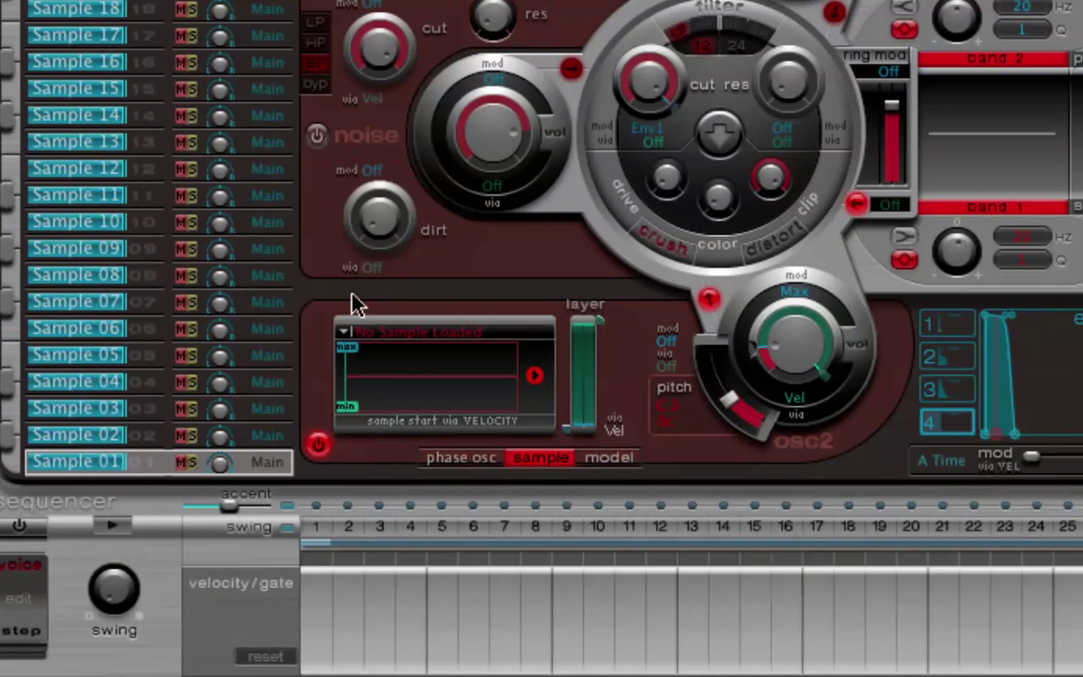
Load 01 Kick1.wav from Desktop > Samples into Sample 01, then select the Sample 03 voice
{"action": "left_click", "coordinate": [368, 359]}
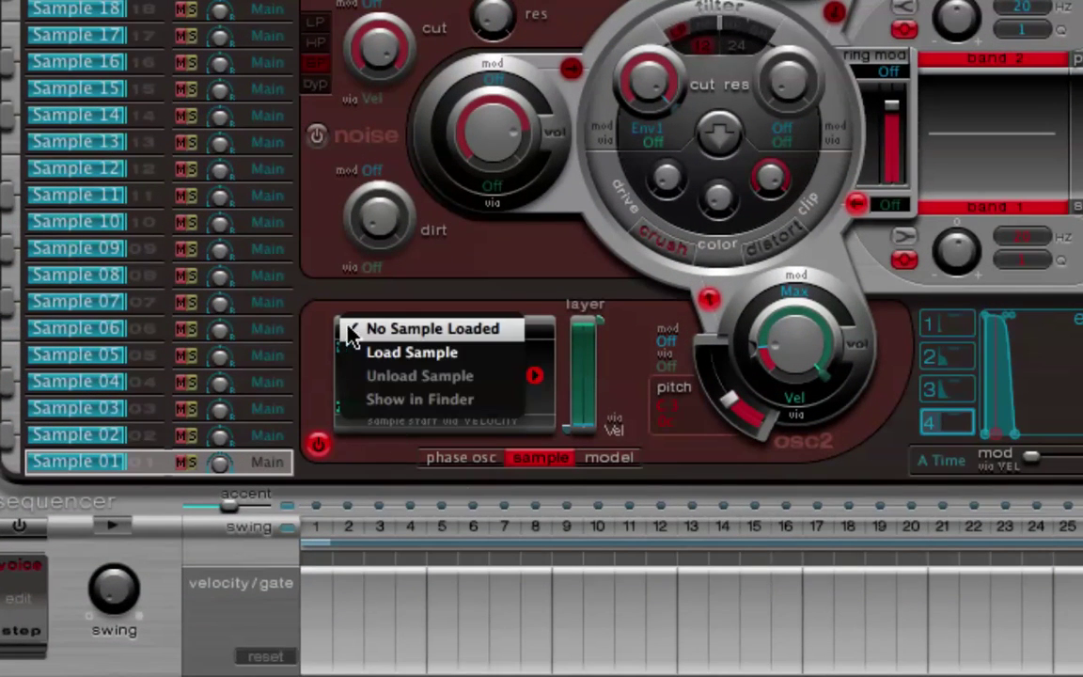
{"action": "left_click", "coordinate": [402, 351]}
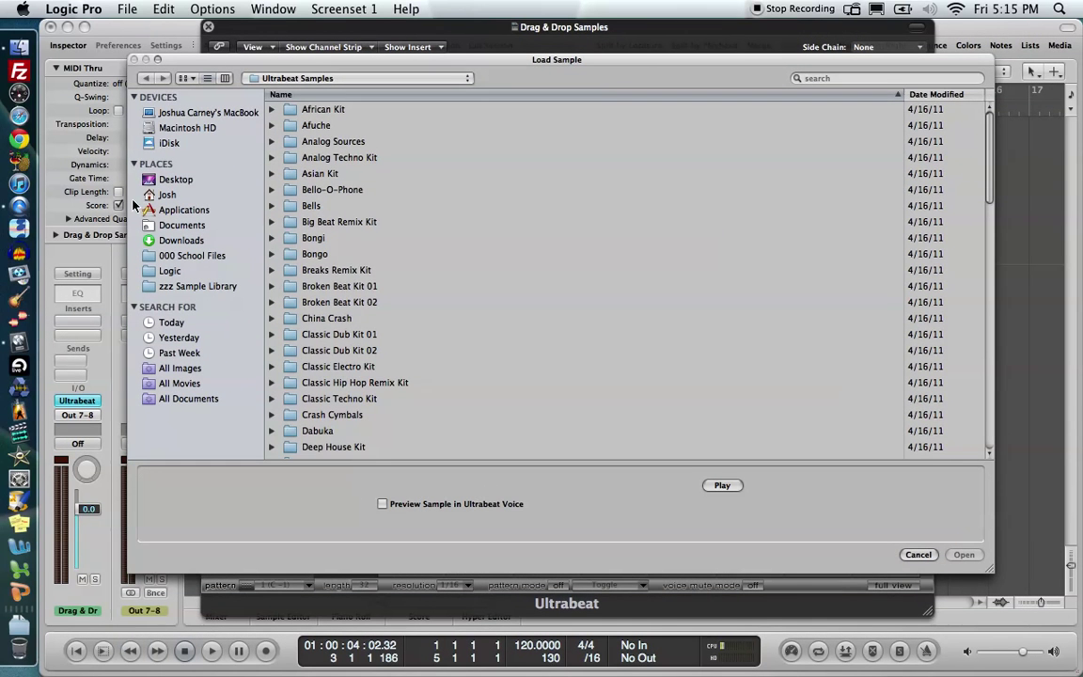
{"action": "left_click", "coordinate": [162, 179]}
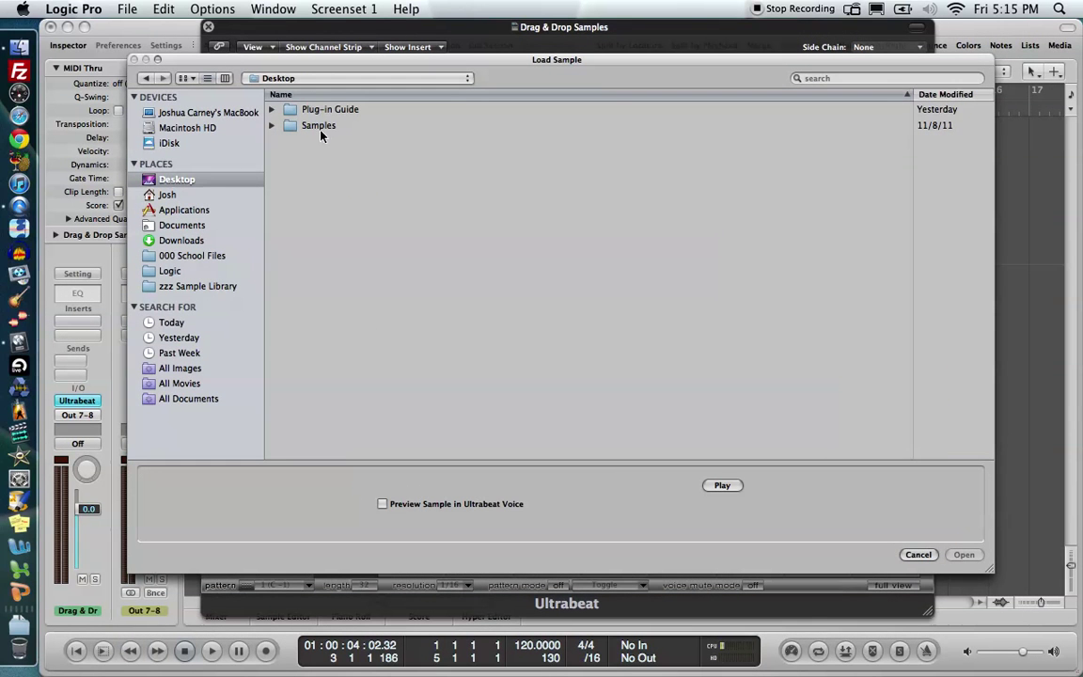
{"action": "double_click", "coordinate": [322, 128]}
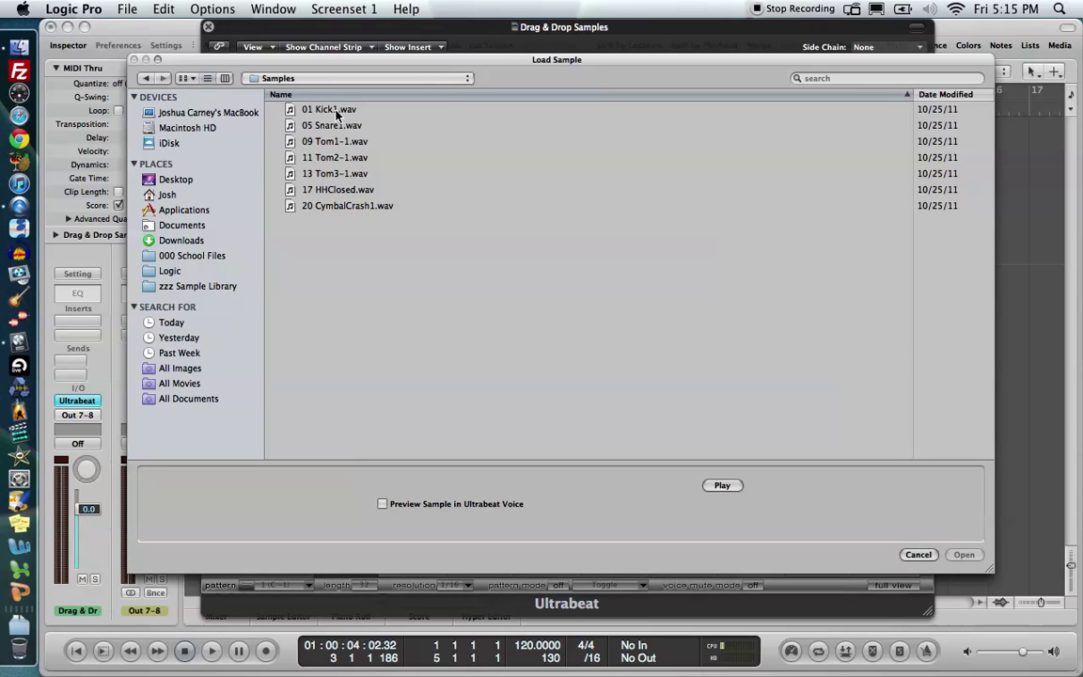
{"action": "double_click", "coordinate": [336, 113]}
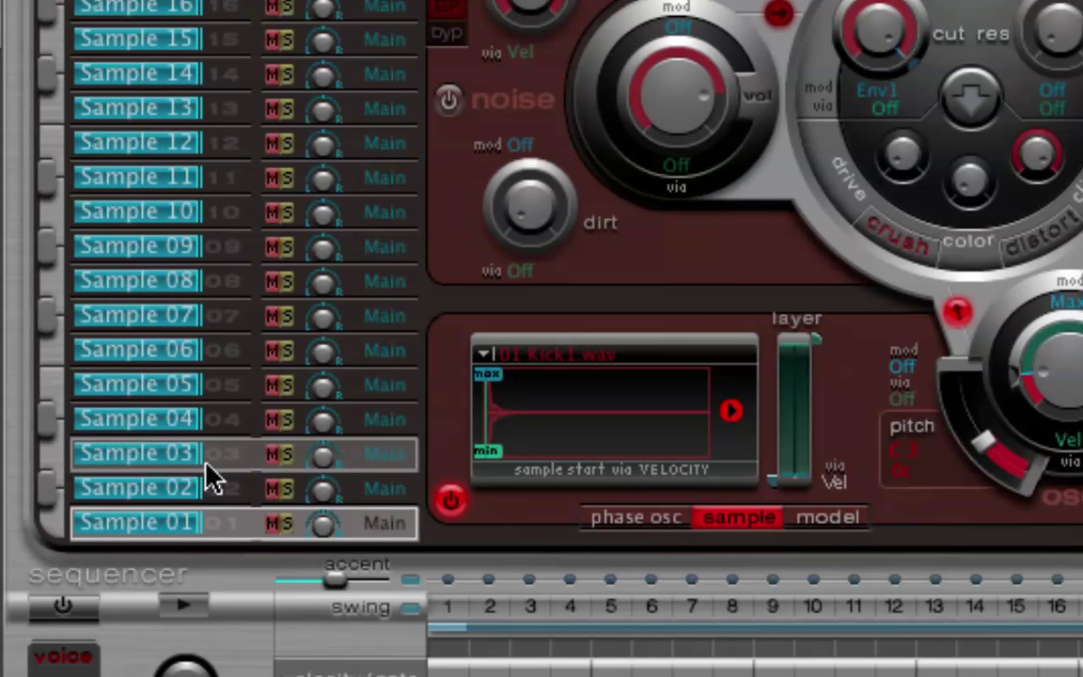
{"action": "left_click", "coordinate": [222, 487]}
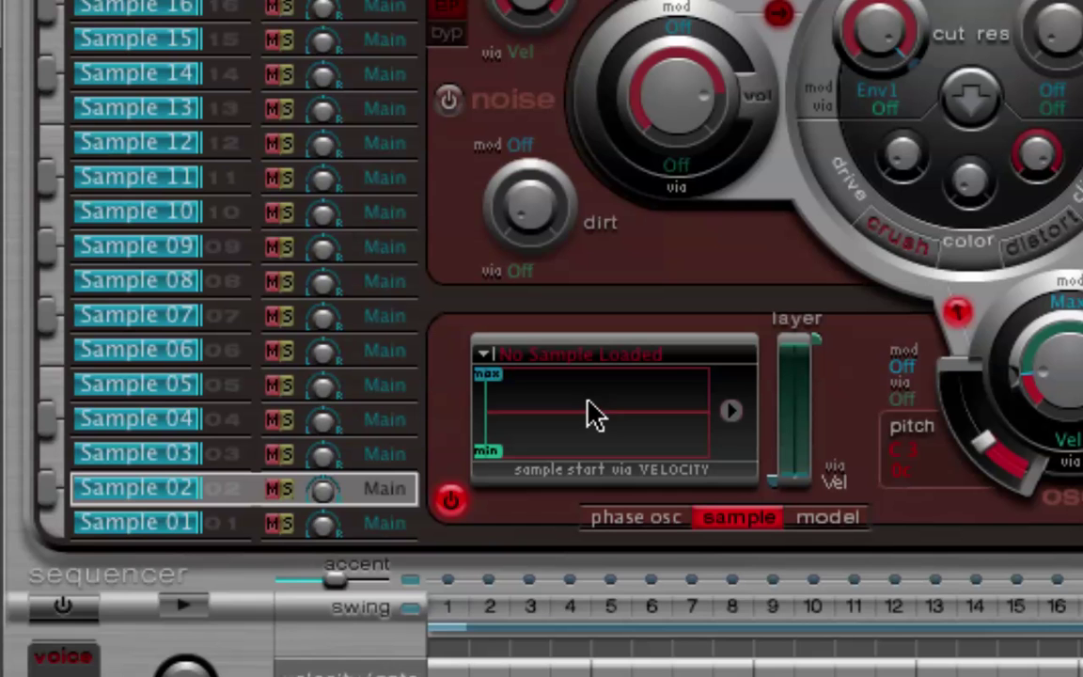
{"action": "left_click", "coordinate": [252, 454]}
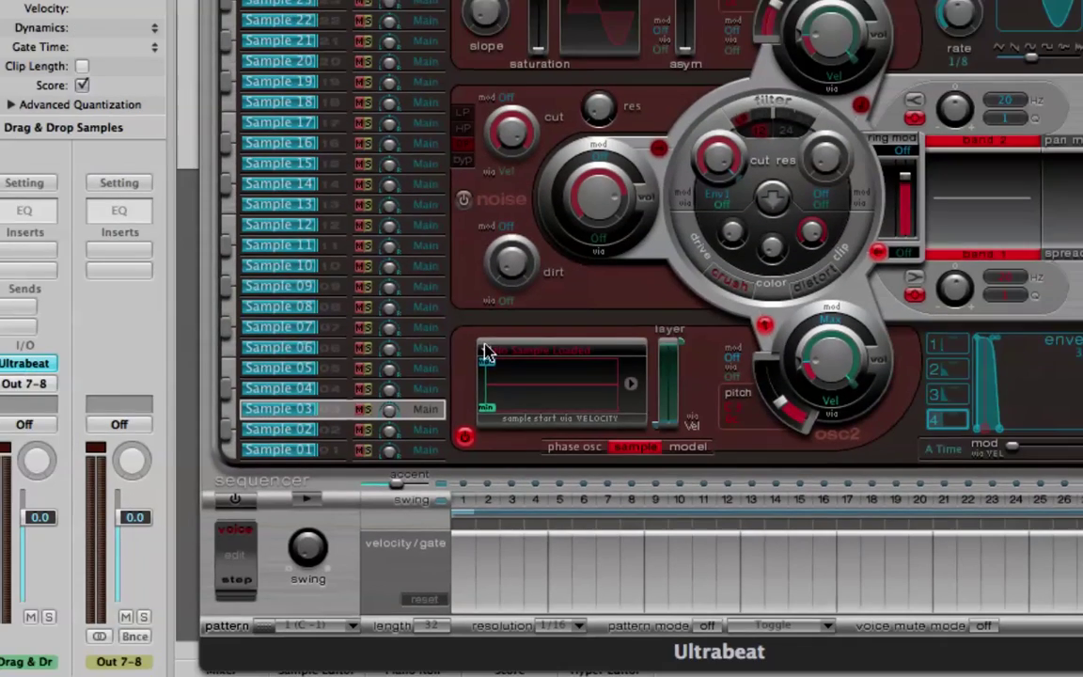
Load 05 Snare1.wav into the Sample 03 voice
{"action": "left_click", "coordinate": [485, 354]}
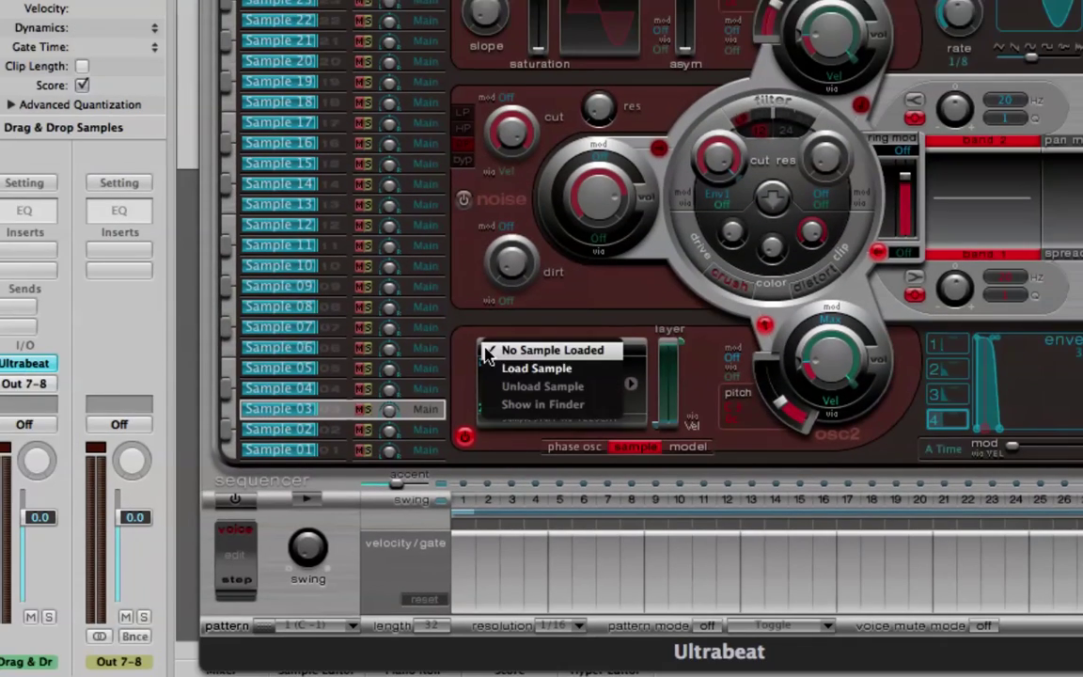
{"action": "left_click", "coordinate": [531, 367]}
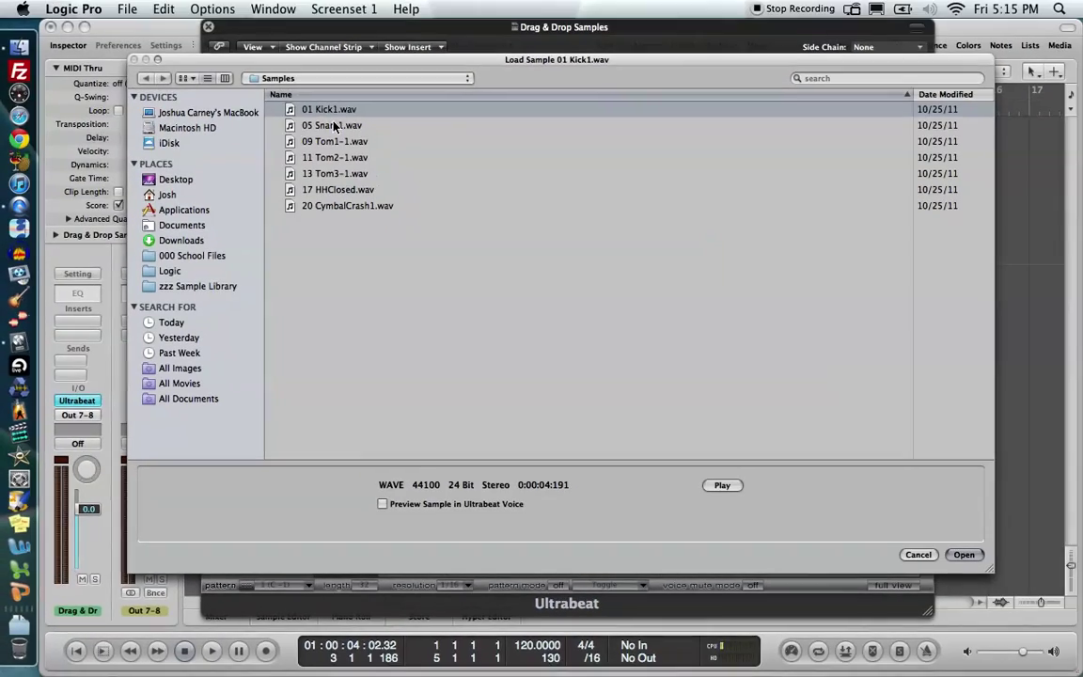
{"action": "double_click", "coordinate": [331, 103]}
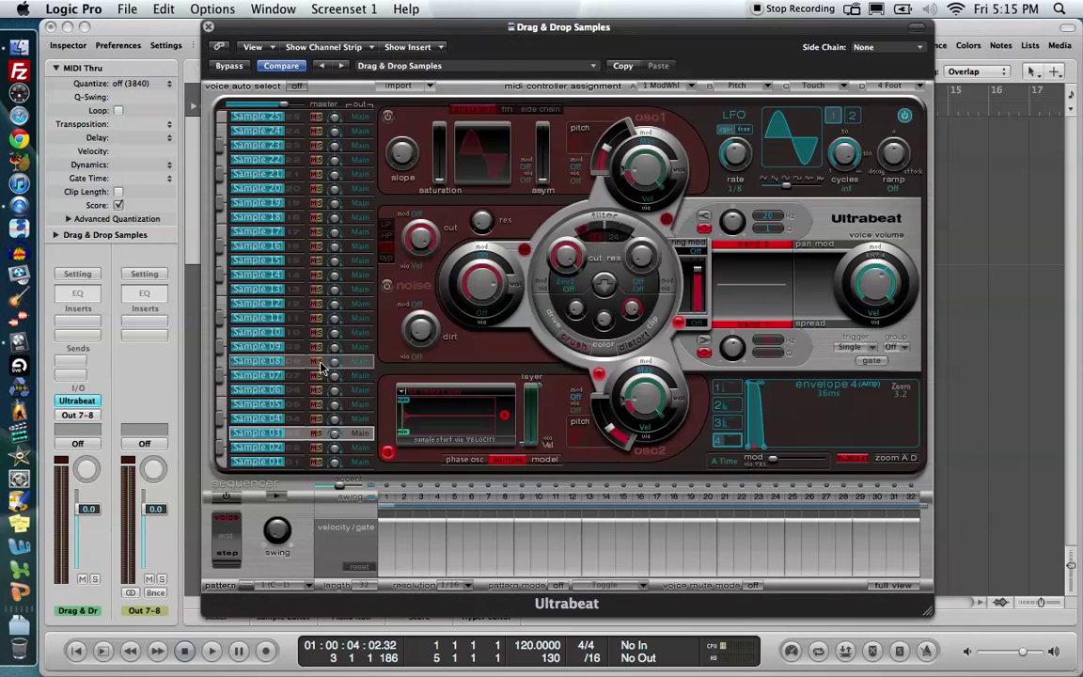
Load another drum sample from the Samples folder into the Sample 05 voice
{"action": "left_click", "coordinate": [293, 408]}
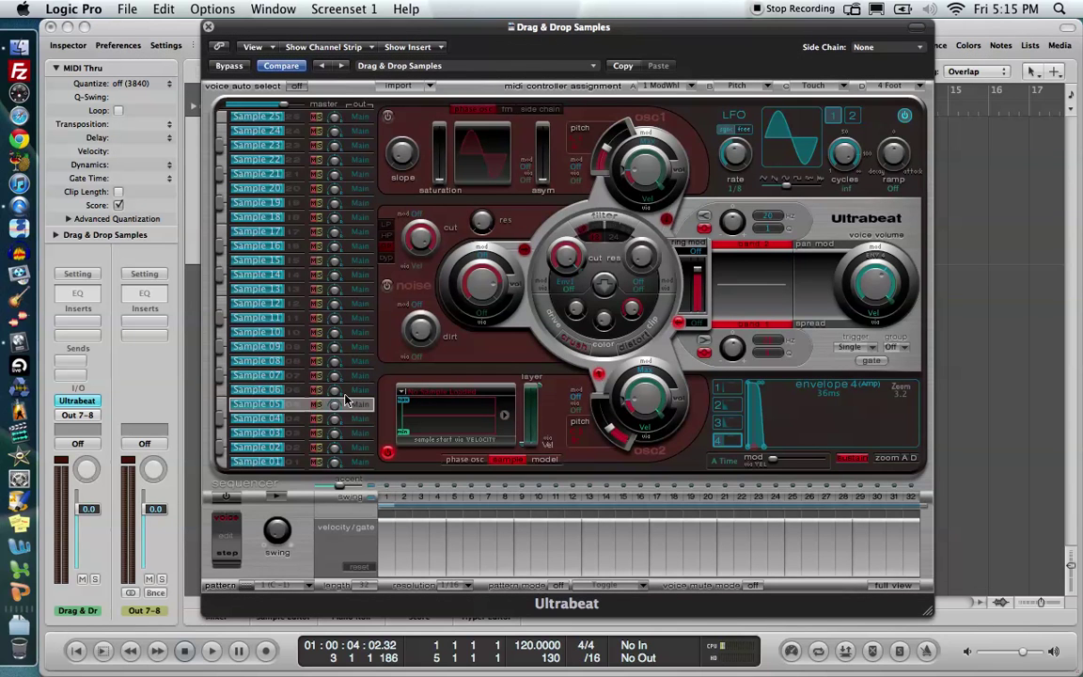
{"action": "left_click", "coordinate": [405, 393]}
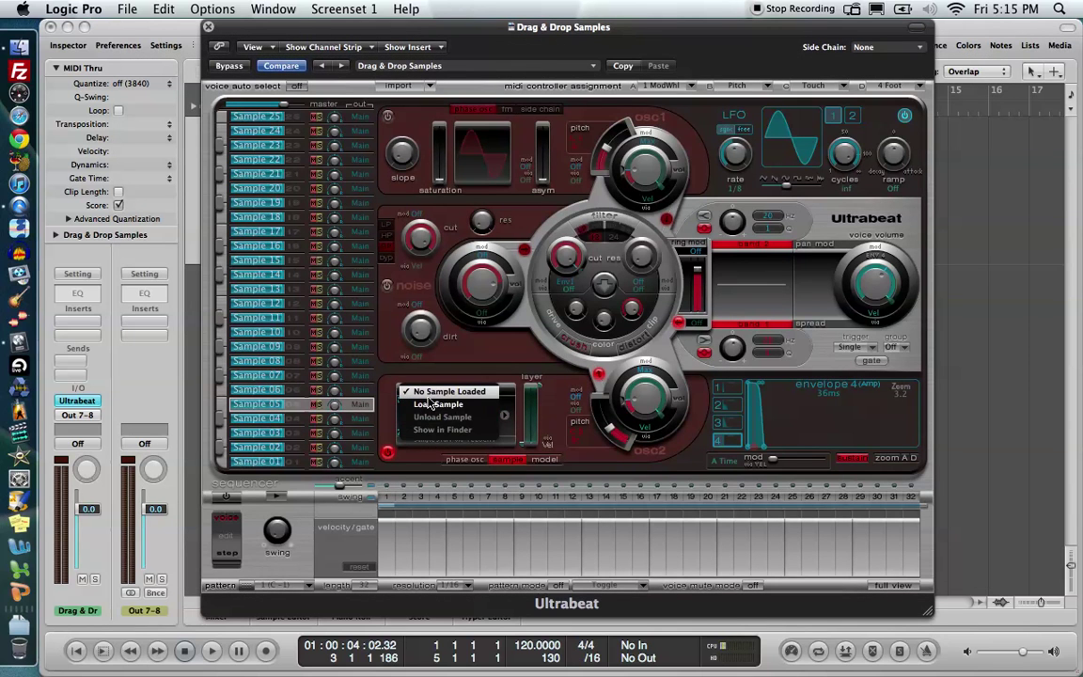
{"action": "left_click", "coordinate": [438, 405]}
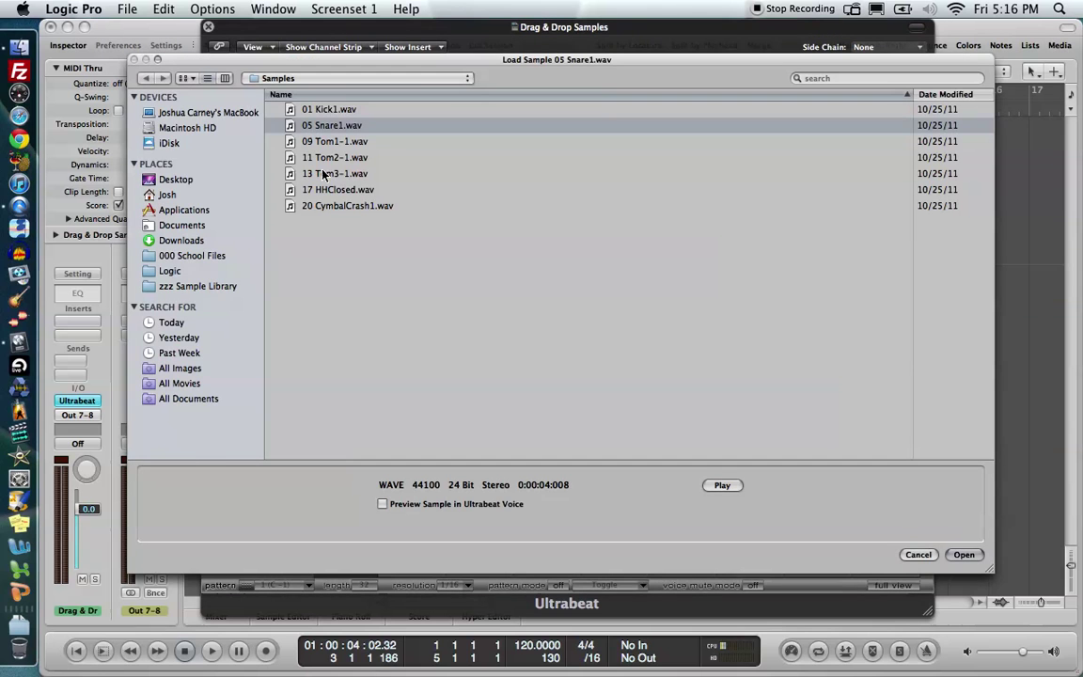
{"action": "double_click", "coordinate": [304, 172]}
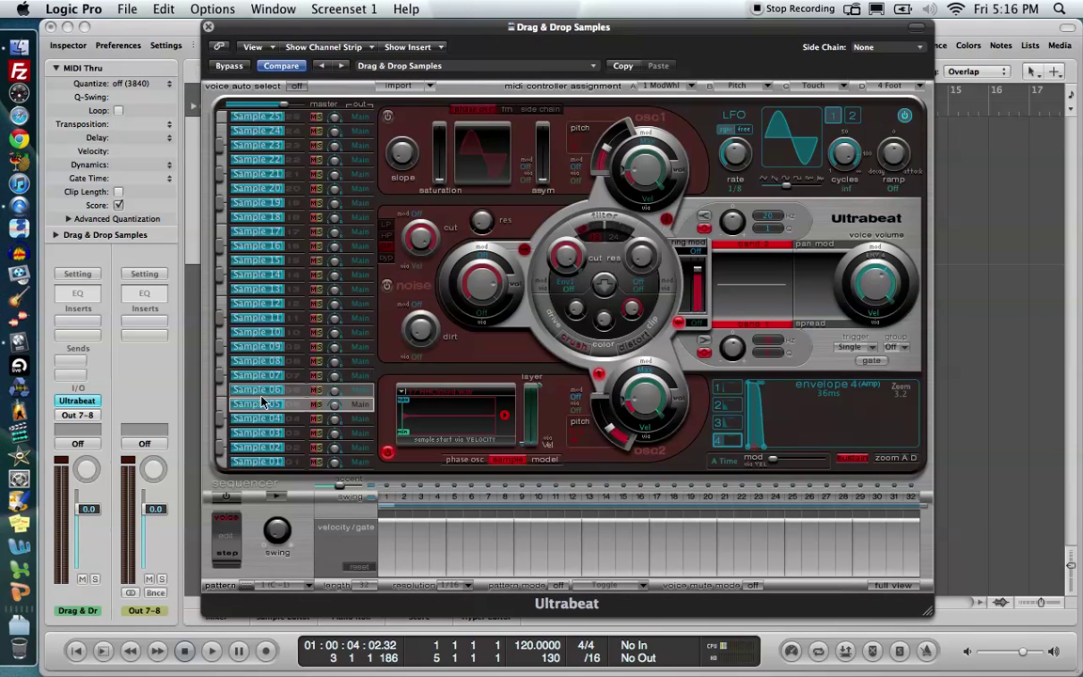
Load 20 CymbalCrash1.wav into the Sample 06 voice
{"action": "left_click", "coordinate": [297, 389]}
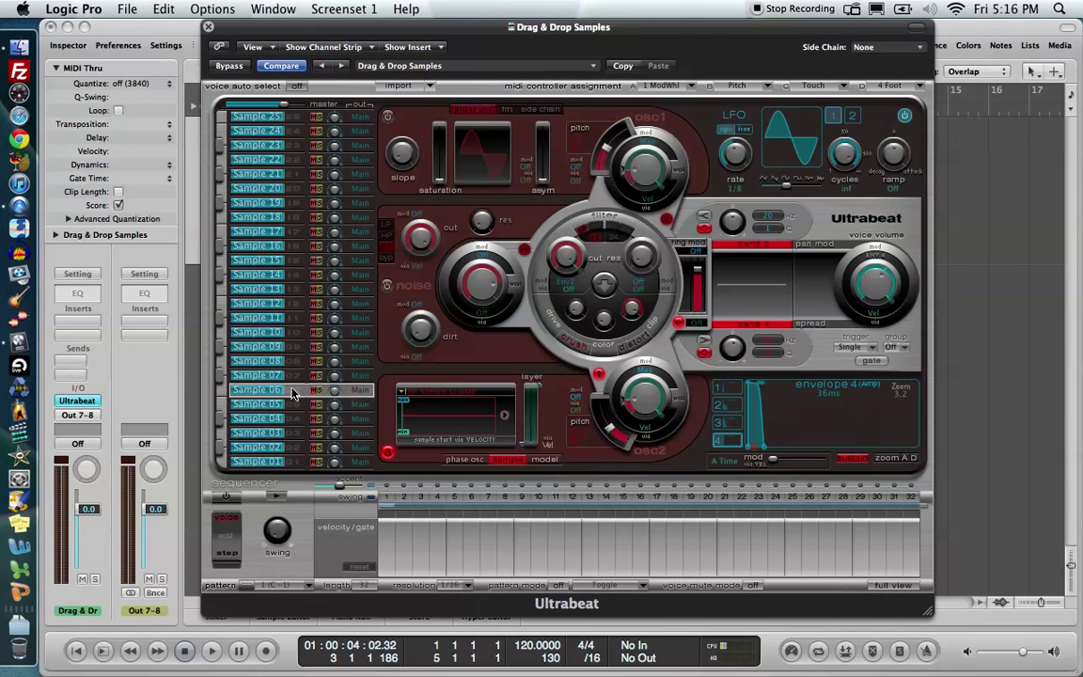
{"action": "left_click", "coordinate": [403, 393]}
{"action": "left_click", "coordinate": [430, 407]}
{"action": "double_click", "coordinate": [311, 189]}
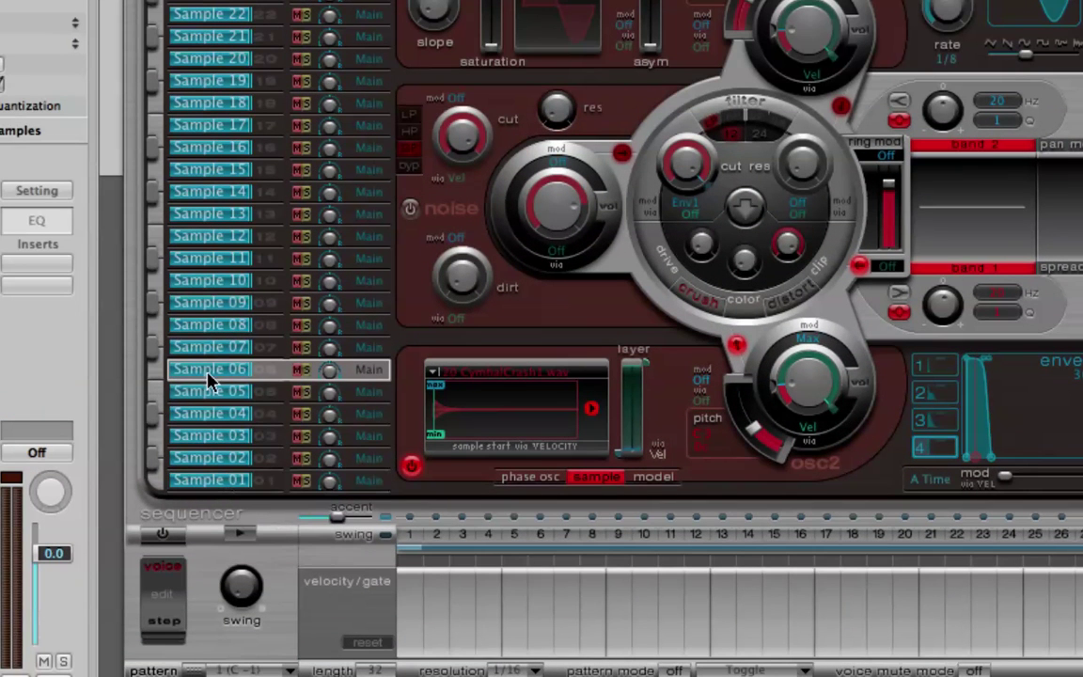
Rename voice 06 to Crash and voice 05 to Hi Hat, fixing typos along the way
{"action": "double_click", "coordinate": [208, 377]}
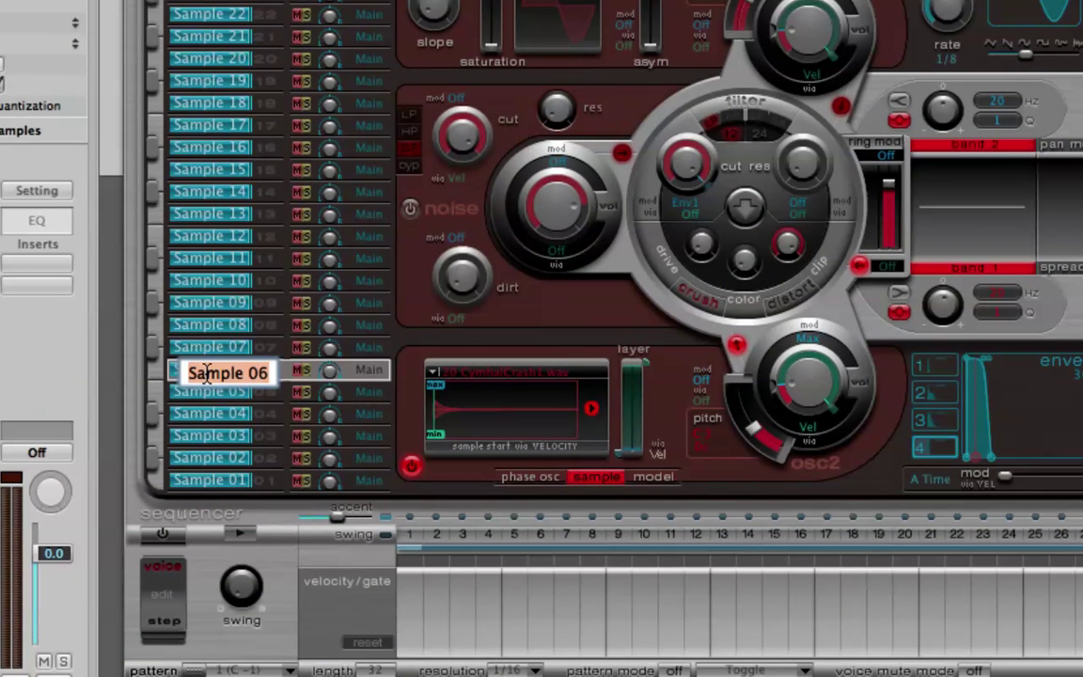
{"action": "type", "text": "CRash"}
{"action": "key", "text": "BackSpace"}
{"action": "key", "text": "BackSpace"}
{"action": "key", "text": "BackSpace"}
{"action": "key", "text": "BackSpace"}
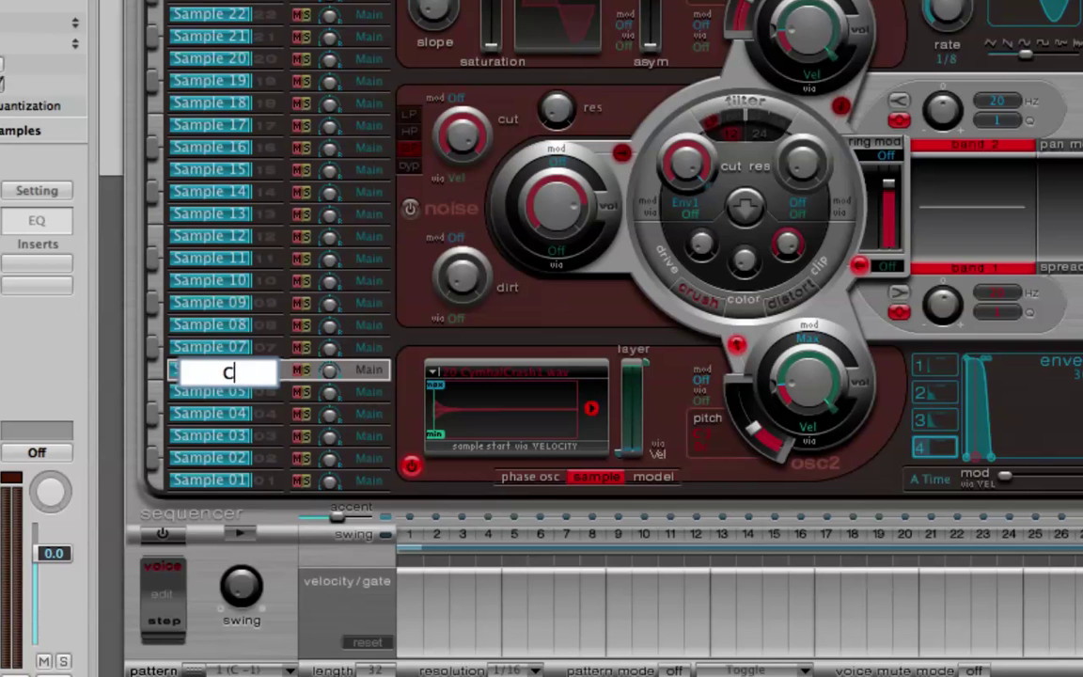
{"action": "type", "text": "rash"}
{"action": "key", "text": "Return"}
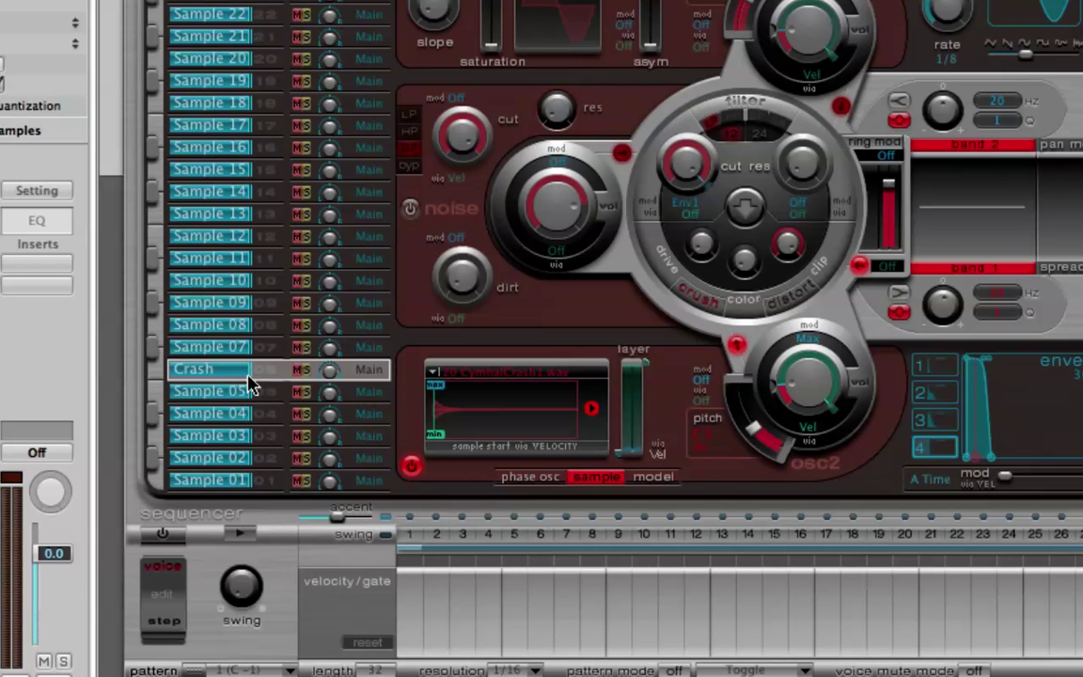
{"action": "double_click", "coordinate": [241, 394]}
{"action": "type", "text": "Hat"}
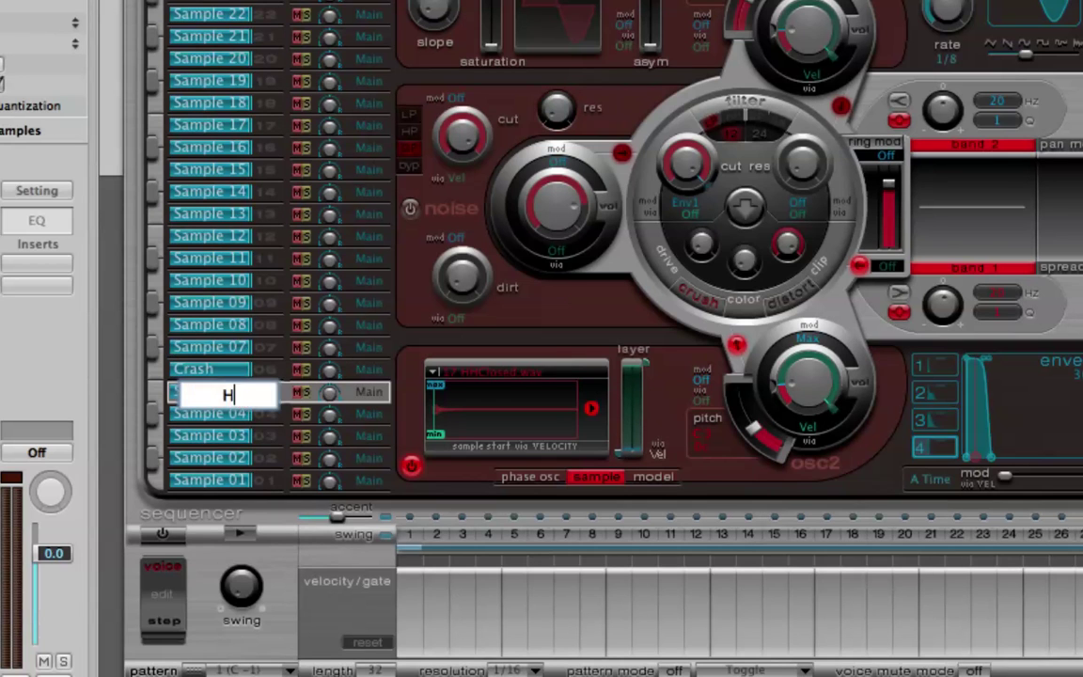
{"action": "key", "text": "BackSpace"}
{"action": "key", "text": "BackSpace"}
{"action": "type", "text": "i HAt"}
{"action": "key", "text": "Return"}
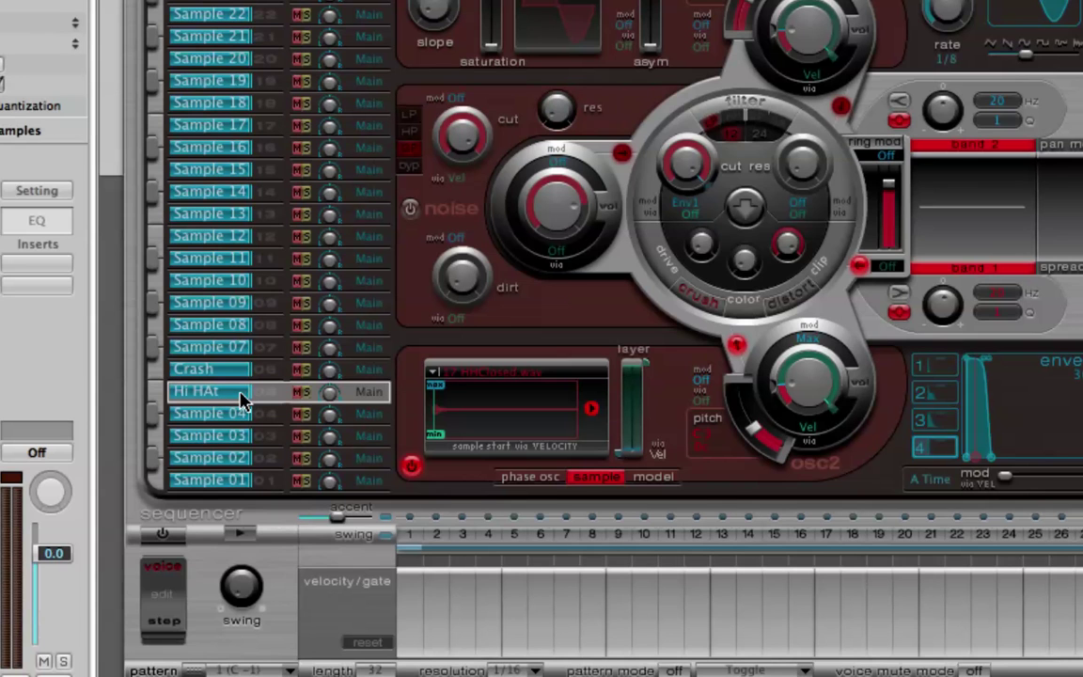
{"action": "double_click", "coordinate": [242, 397]}
{"action": "type", "text": "Hi Hat"}
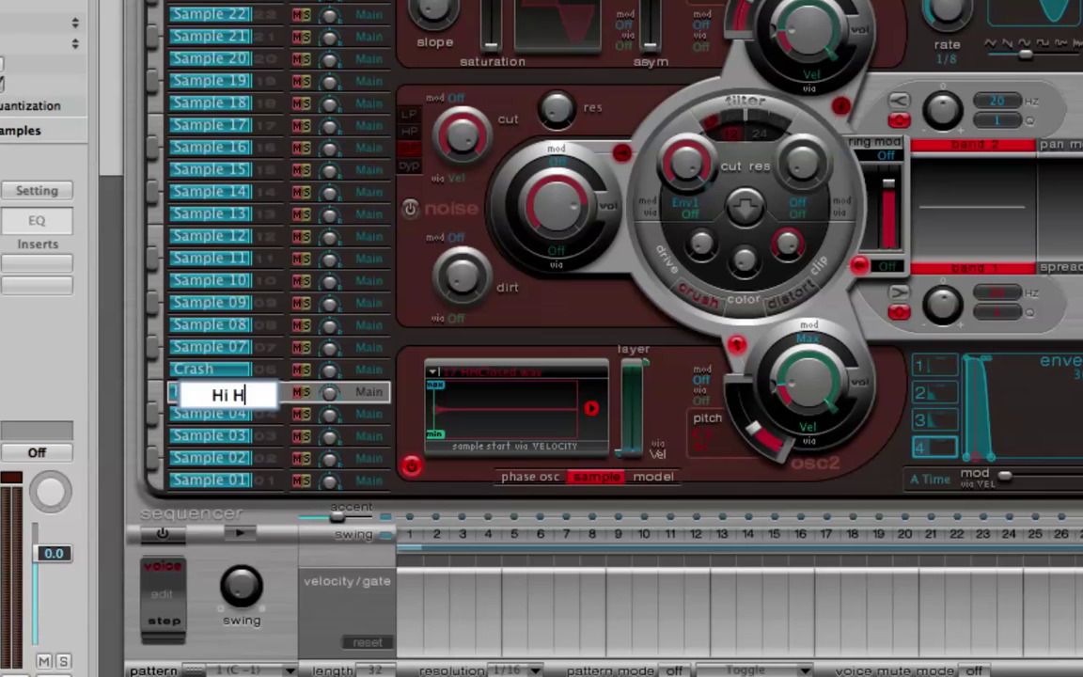
{"action": "key", "text": "Return"}
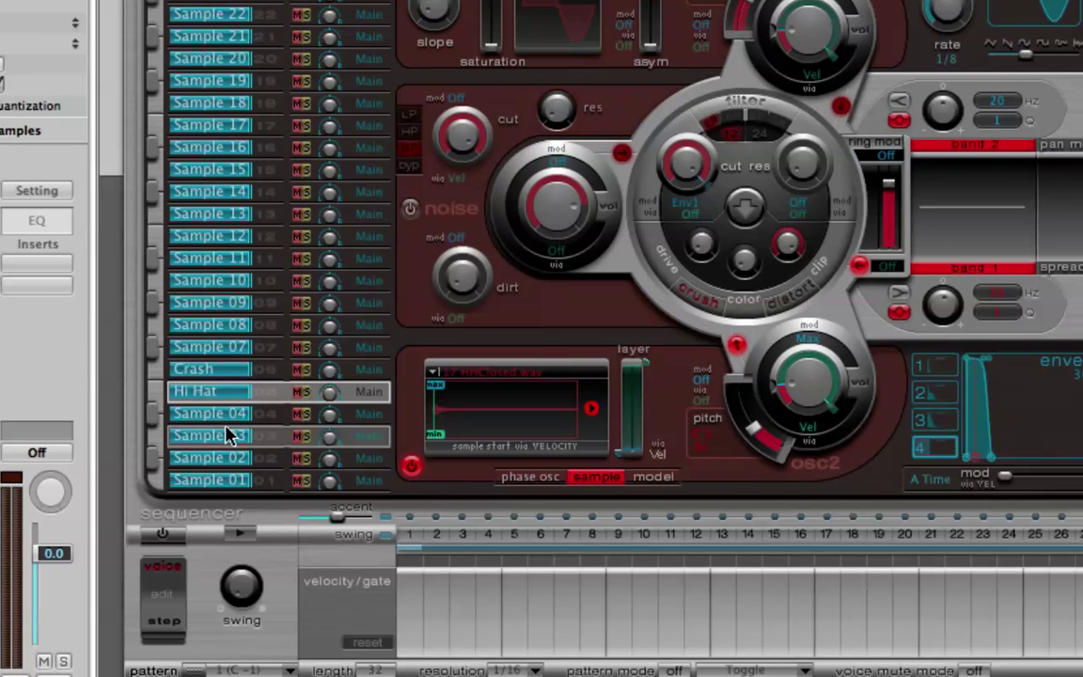
Rename voice 03 to Snare and voice 01 to Kick
{"action": "left_click", "coordinate": [228, 437]}
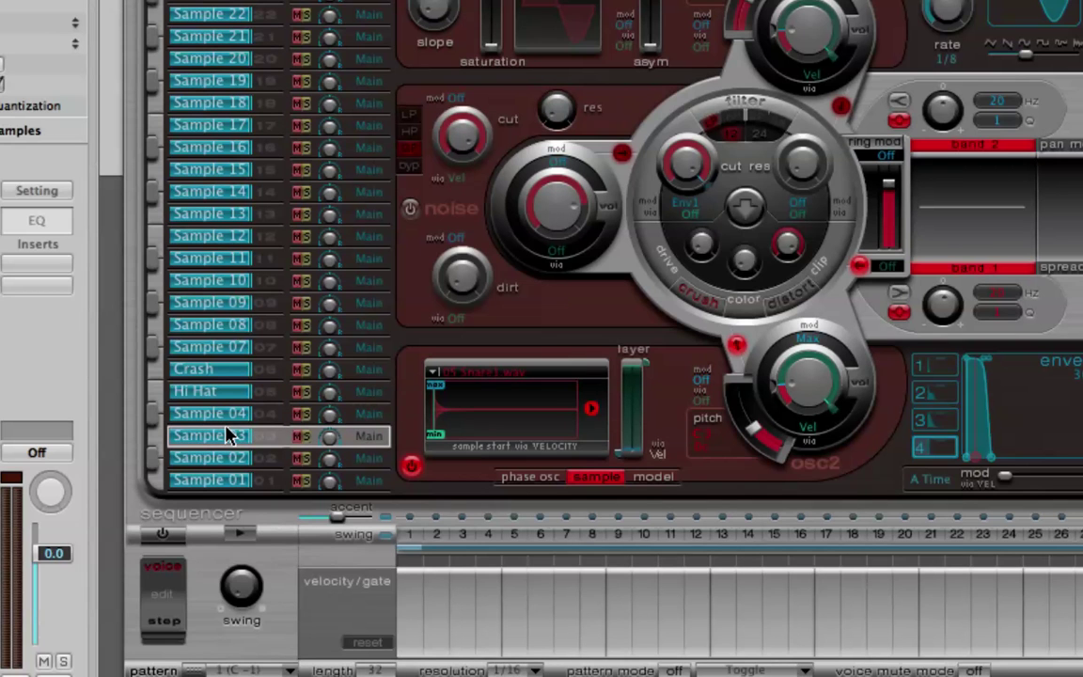
{"action": "double_click", "coordinate": [228, 435]}
{"action": "type", "text": "S"}
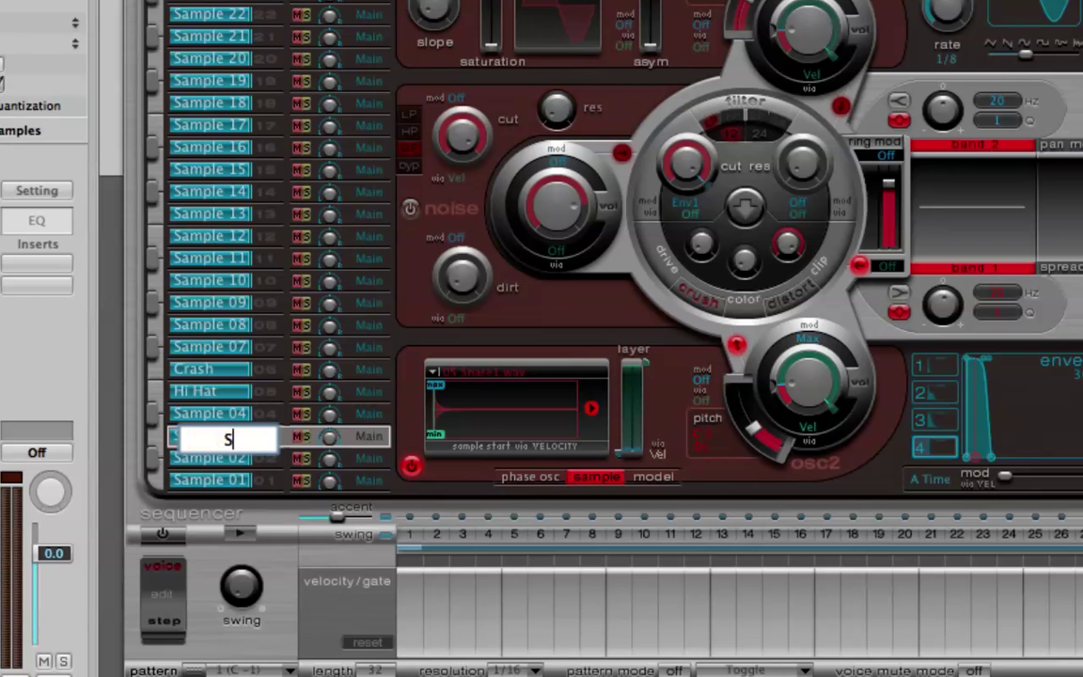
{"action": "type", "text": "nare"}
{"action": "key", "text": "Return"}
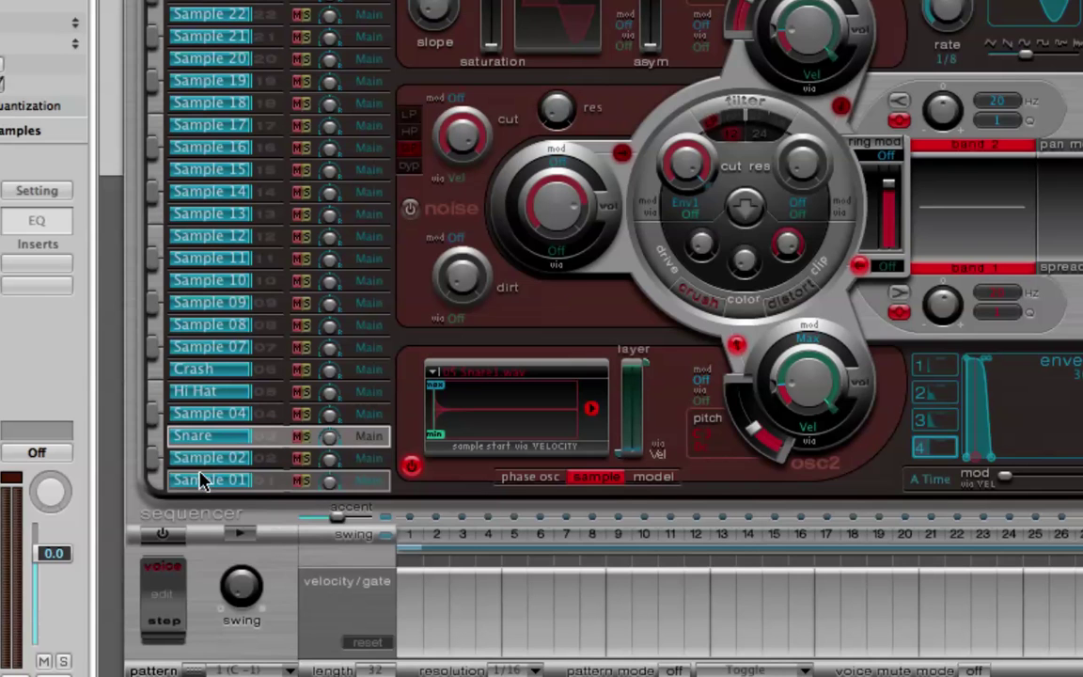
{"action": "double_click", "coordinate": [203, 481]}
{"action": "type", "text": "Kick"}
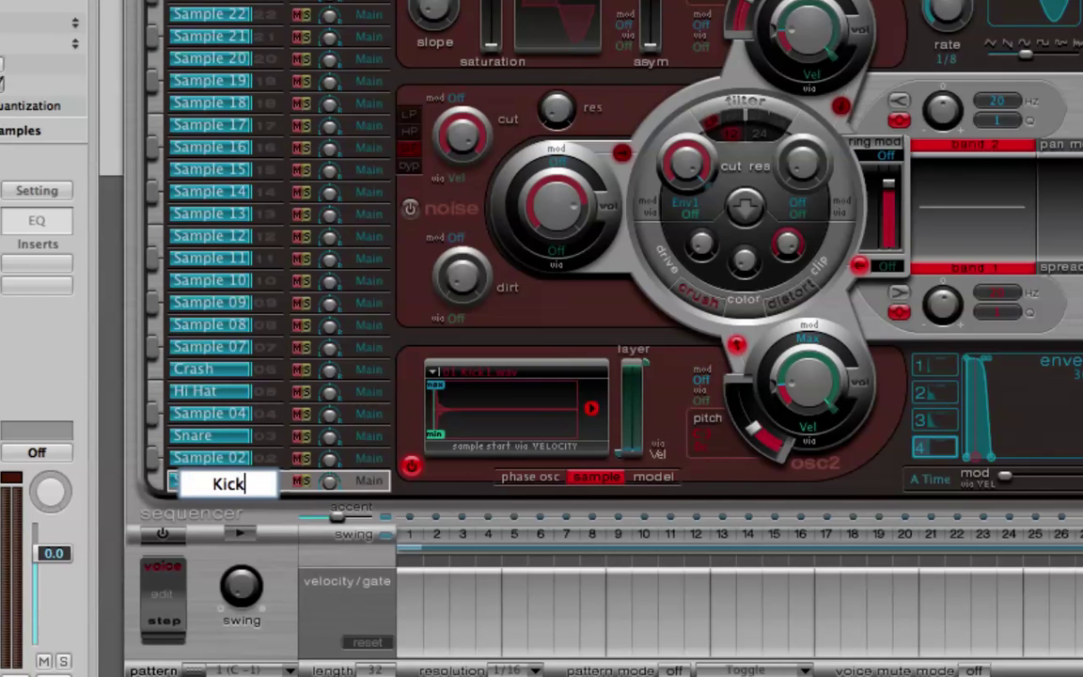
{"action": "key", "text": "Return"}
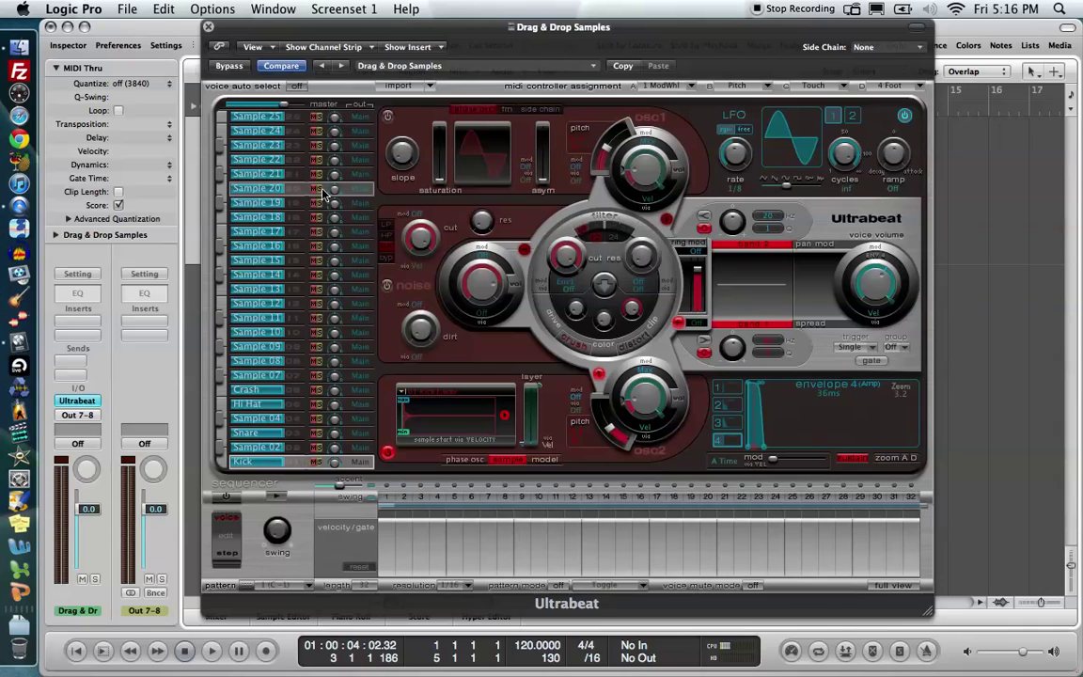
{"action": "left_click_drag", "start_coordinate": [327, 35], "coordinate": [290, 31]}
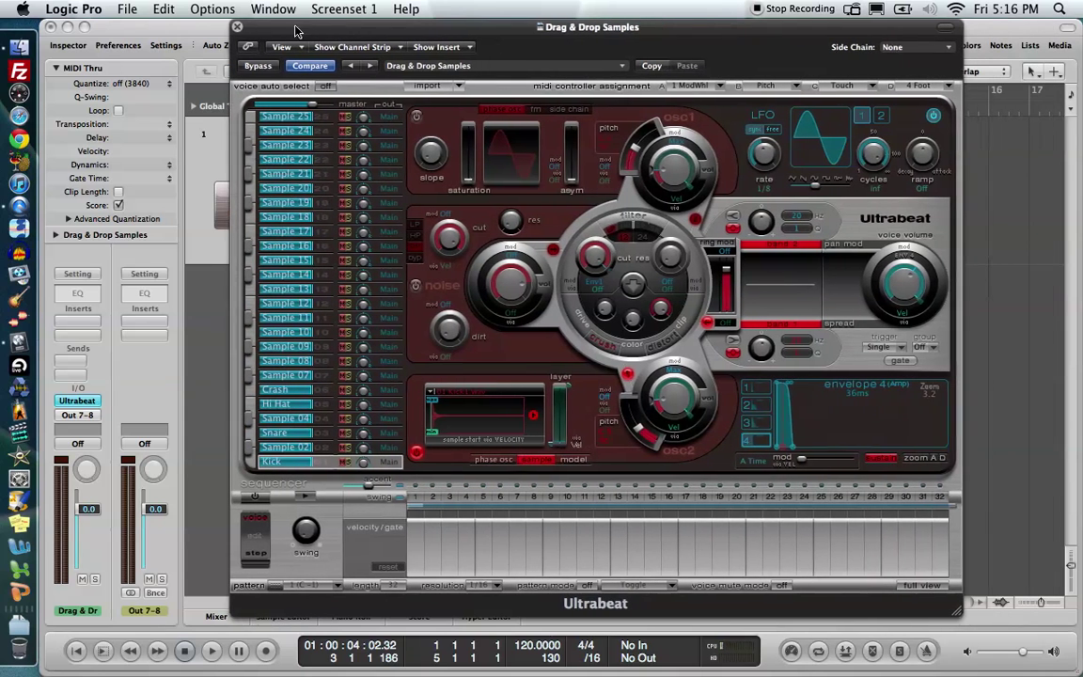
{"action": "left_click", "coordinate": [312, 391]}
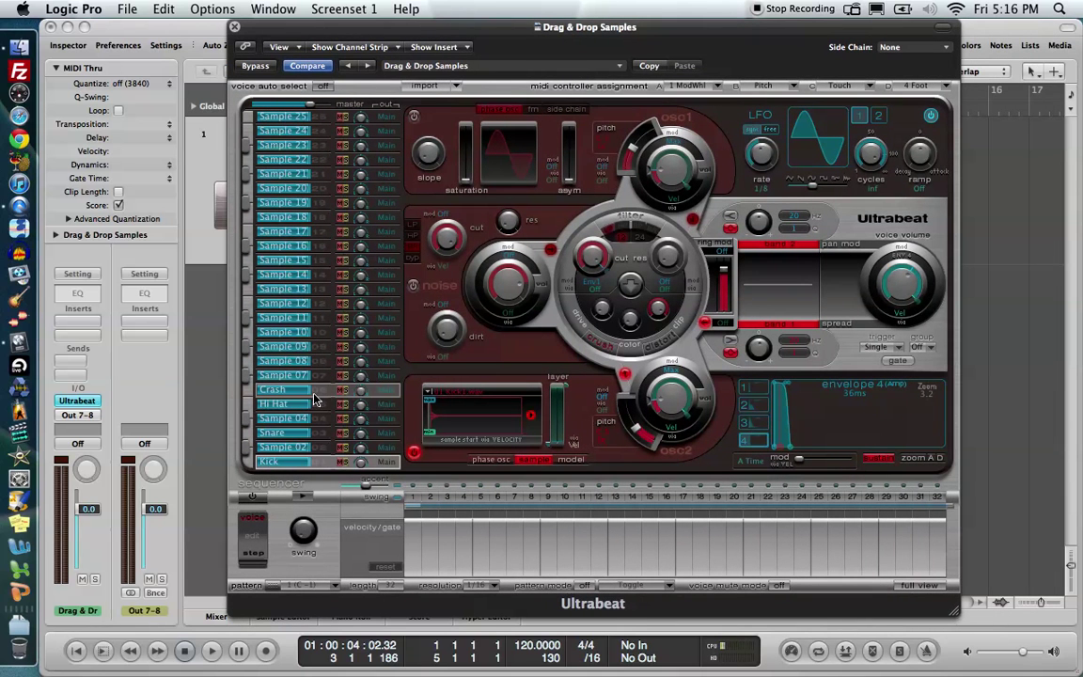
{"action": "left_click", "coordinate": [335, 448]}
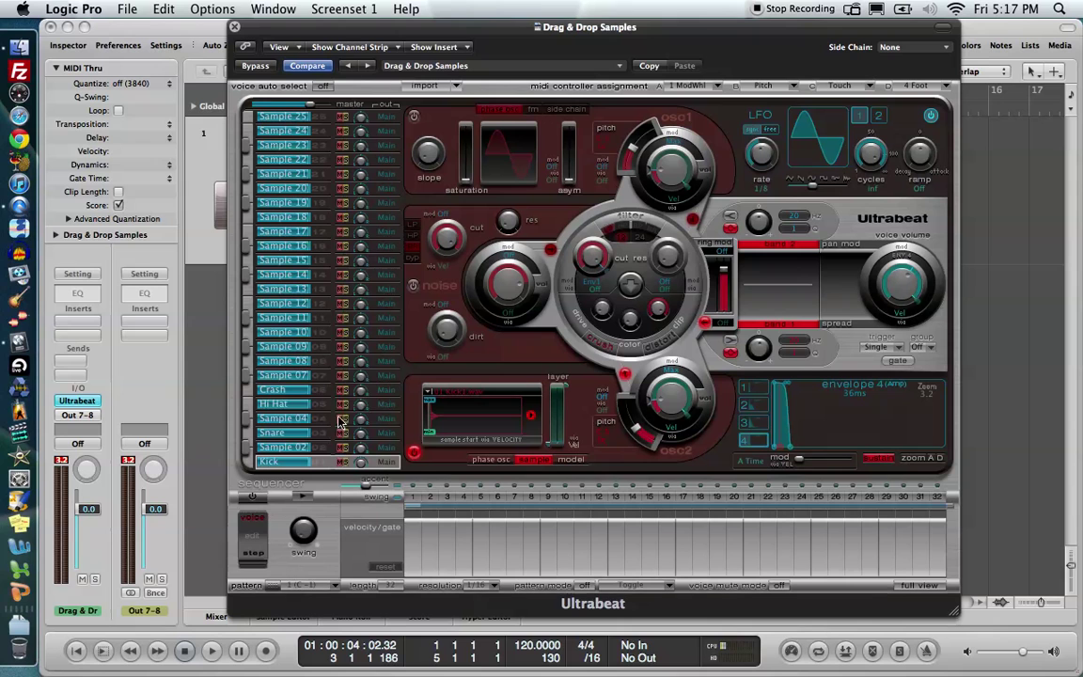
{"action": "left_click", "coordinate": [316, 398]}
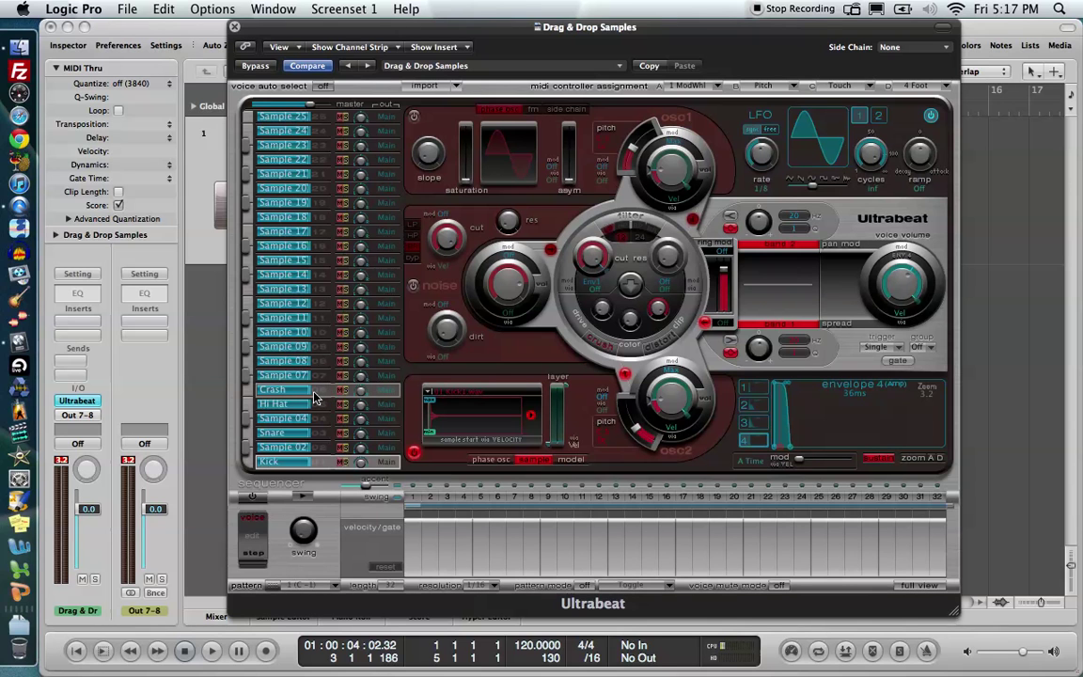
{"action": "left_click", "coordinate": [310, 403]}
{"action": "left_click", "coordinate": [314, 433]}
{"action": "left_click", "coordinate": [317, 446]}
{"action": "left_click", "coordinate": [321, 461]}
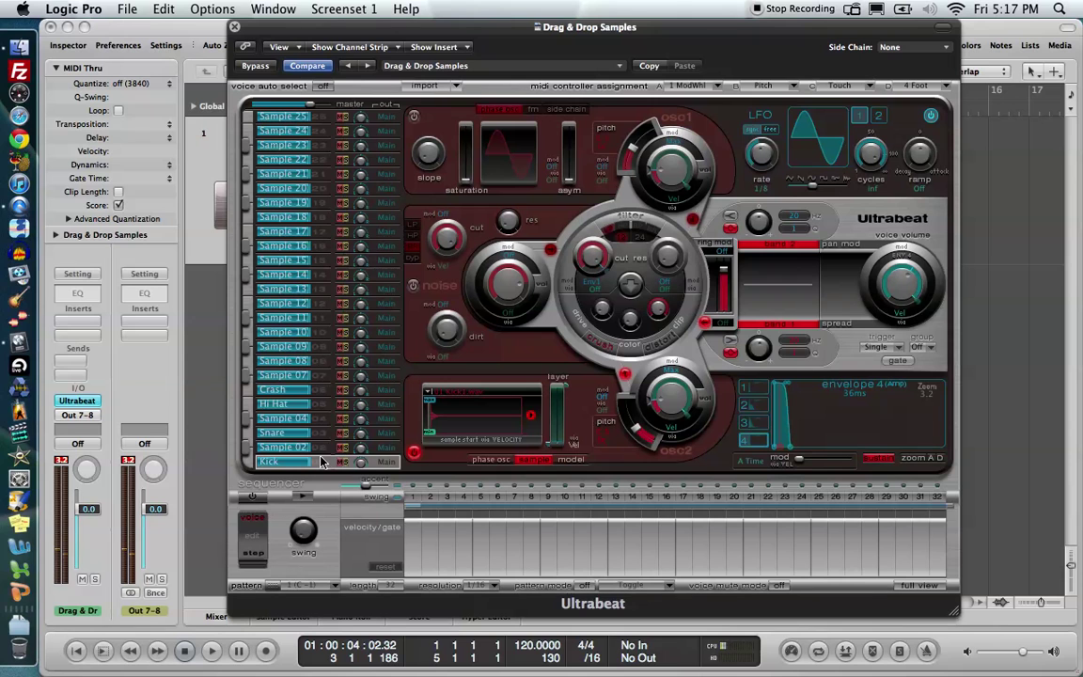
{"action": "left_click", "coordinate": [327, 391]}
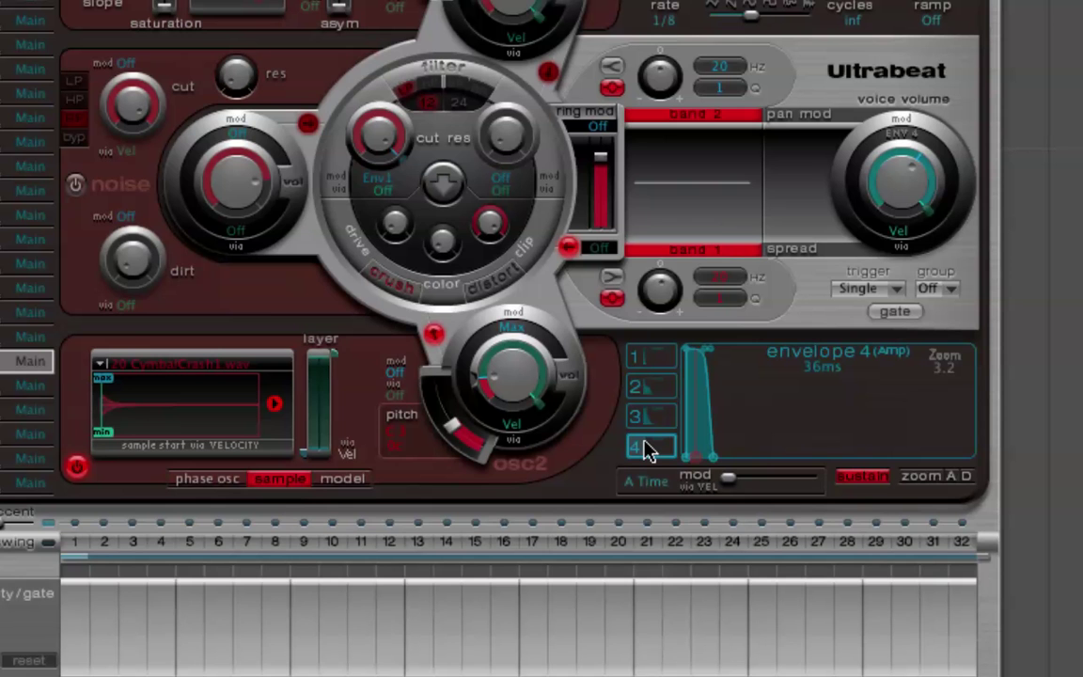
Extend Envelope 4's release to about 10 s for Crash, Hi Hat and Snare, and about 6.7 s for Kick
{"action": "left_click", "coordinate": [717, 461]}
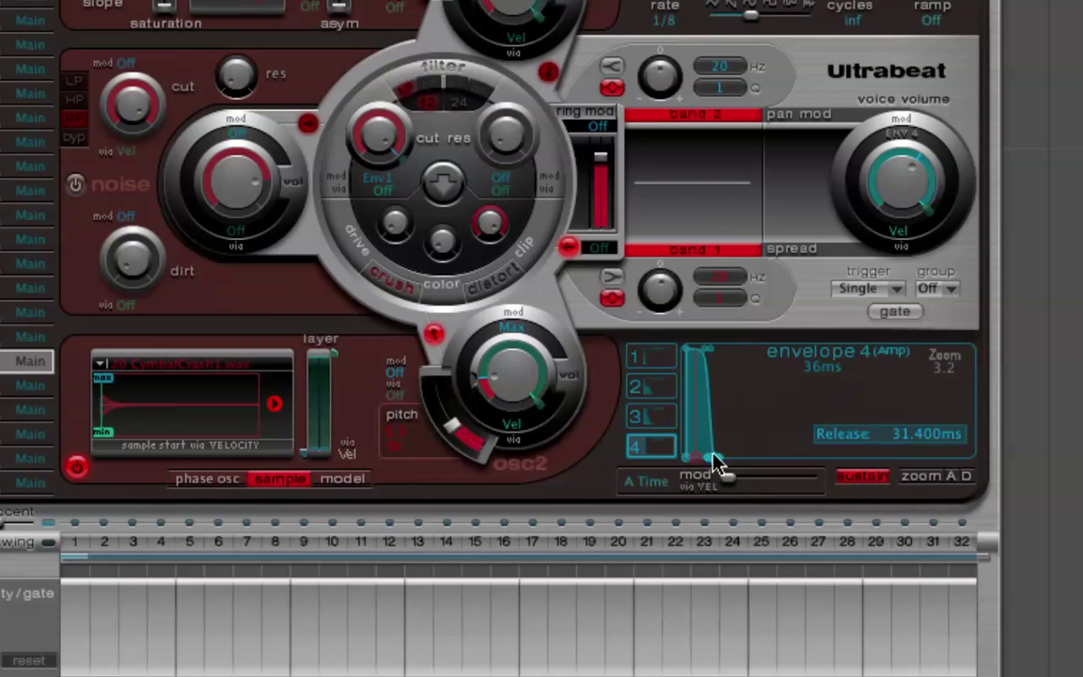
{"action": "left_click_drag", "start_coordinate": [715, 461], "coordinate": [1080, 477]}
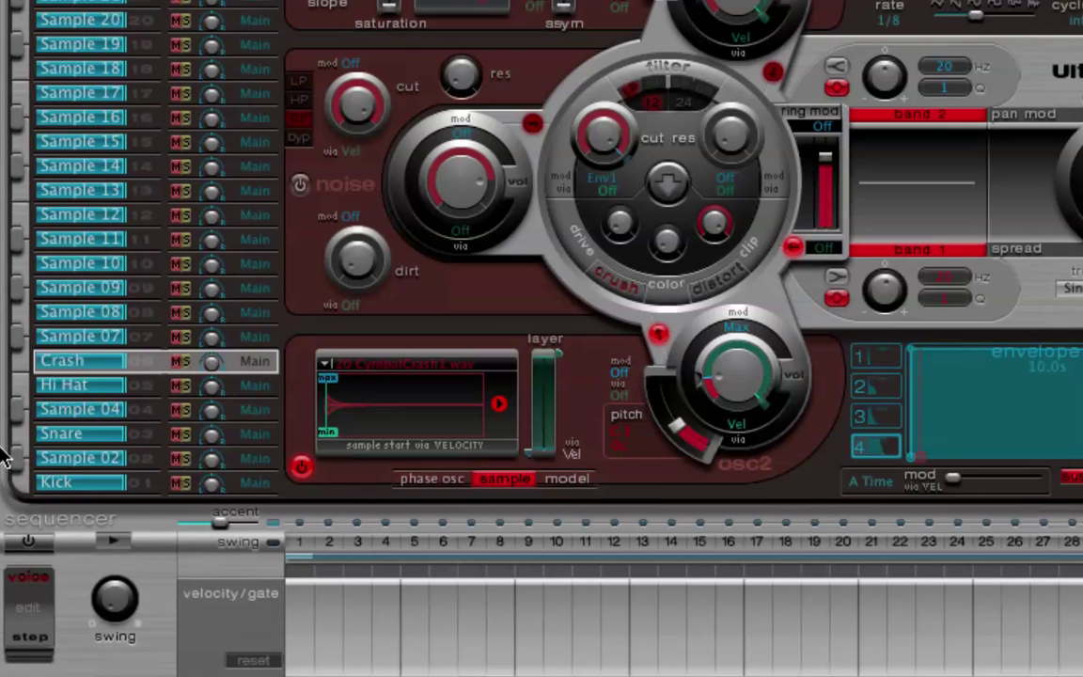
{"action": "left_click", "coordinate": [136, 389]}
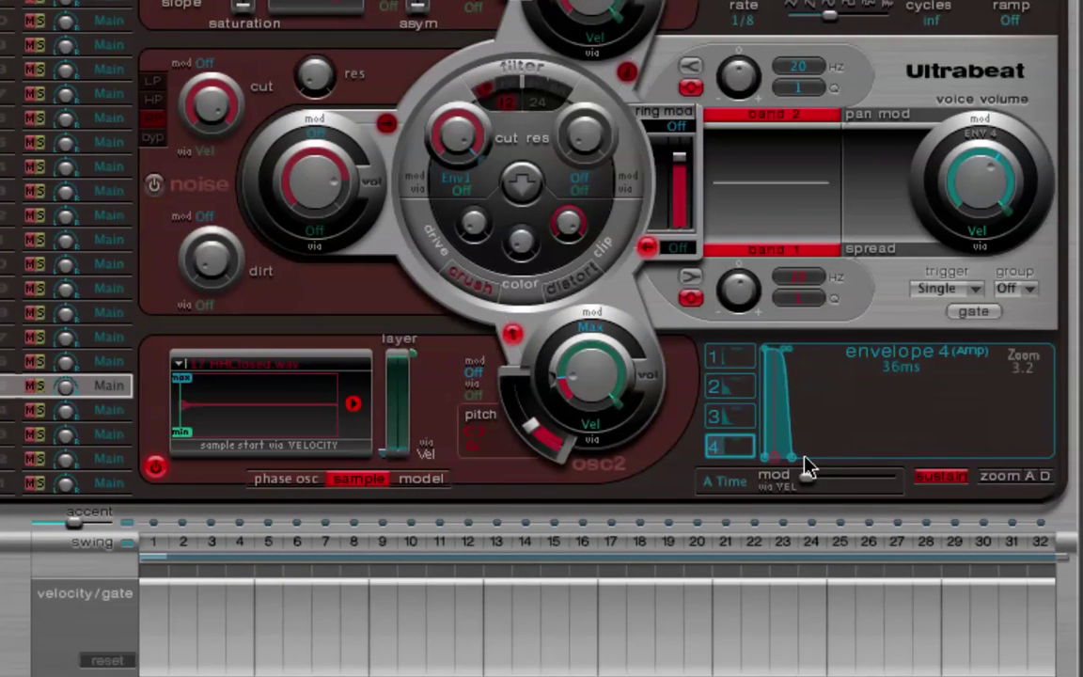
{"action": "left_click_drag", "start_coordinate": [807, 468], "coordinate": [985, 464]}
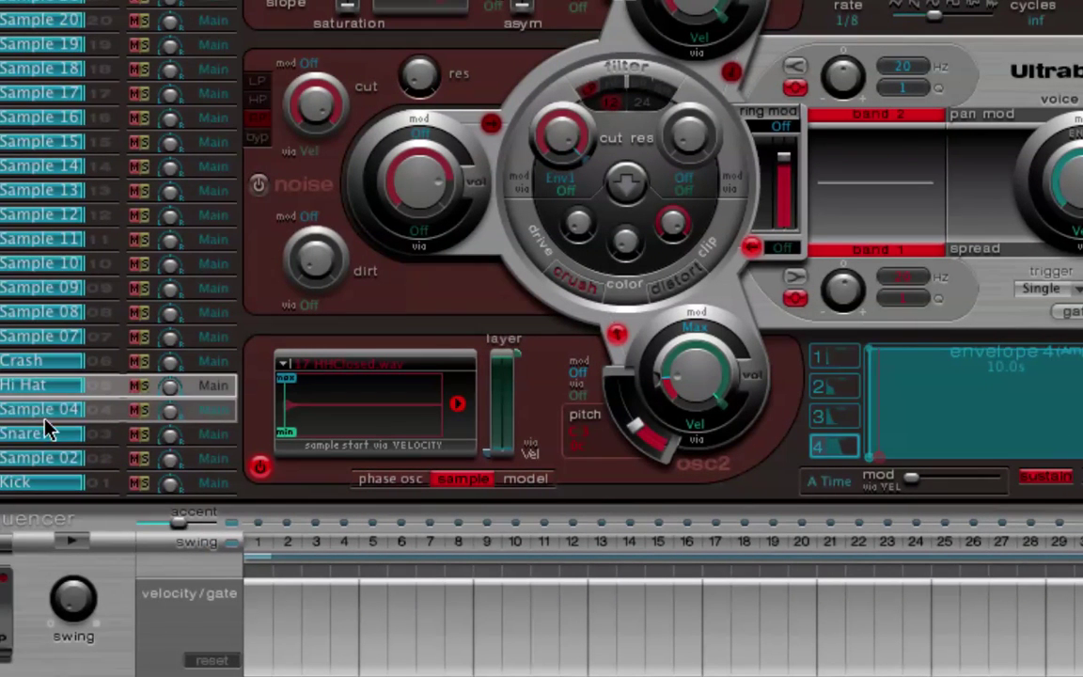
{"action": "left_click", "coordinate": [49, 430]}
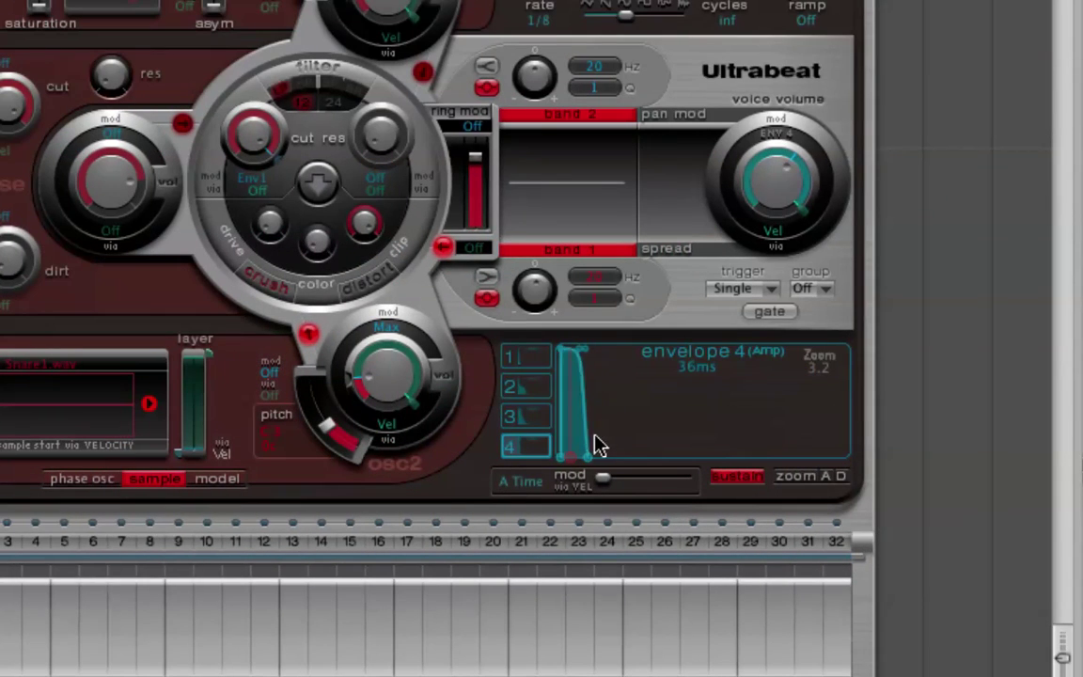
{"action": "left_click_drag", "start_coordinate": [599, 446], "coordinate": [1040, 472]}
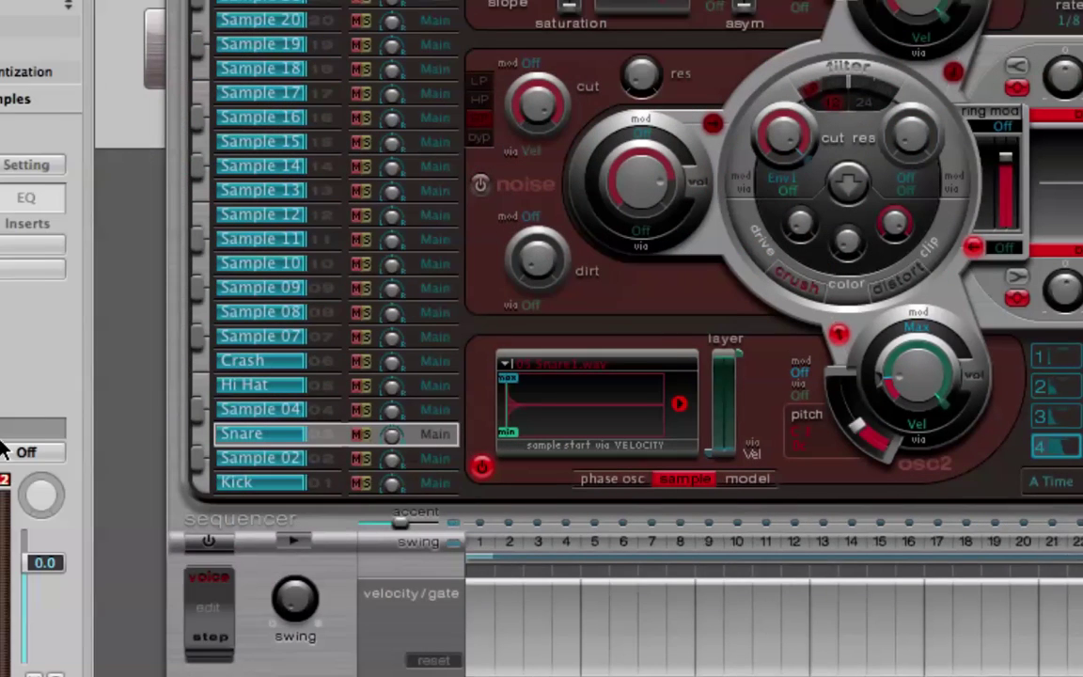
{"action": "left_click", "coordinate": [320, 486]}
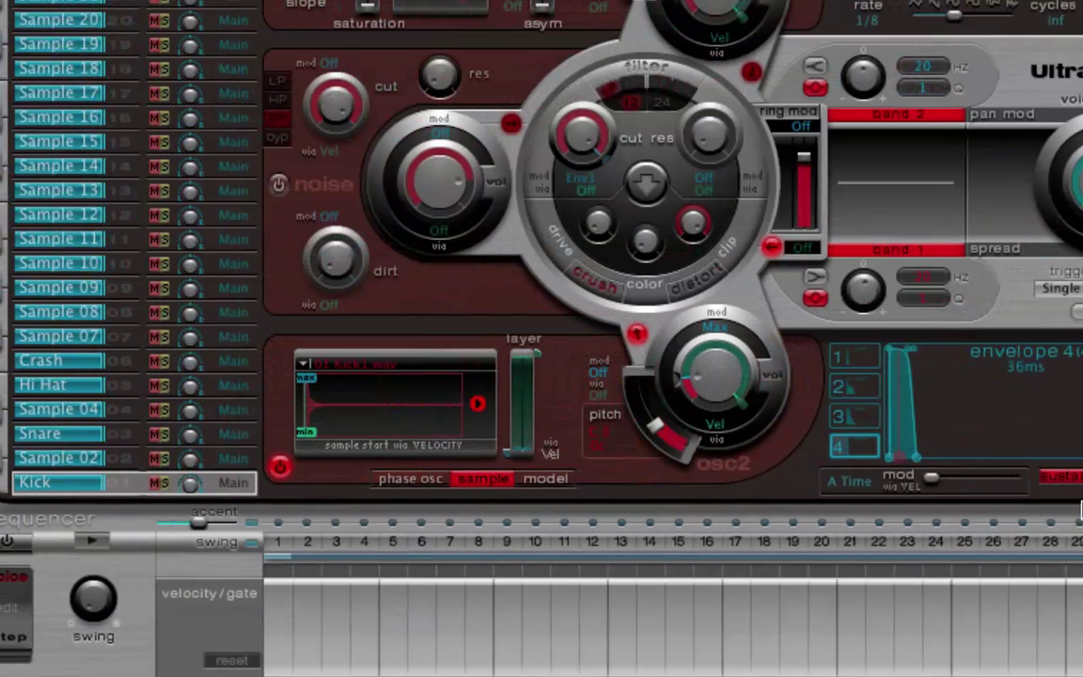
{"action": "left_click_drag", "start_coordinate": [761, 466], "coordinate": [1081, 527]}
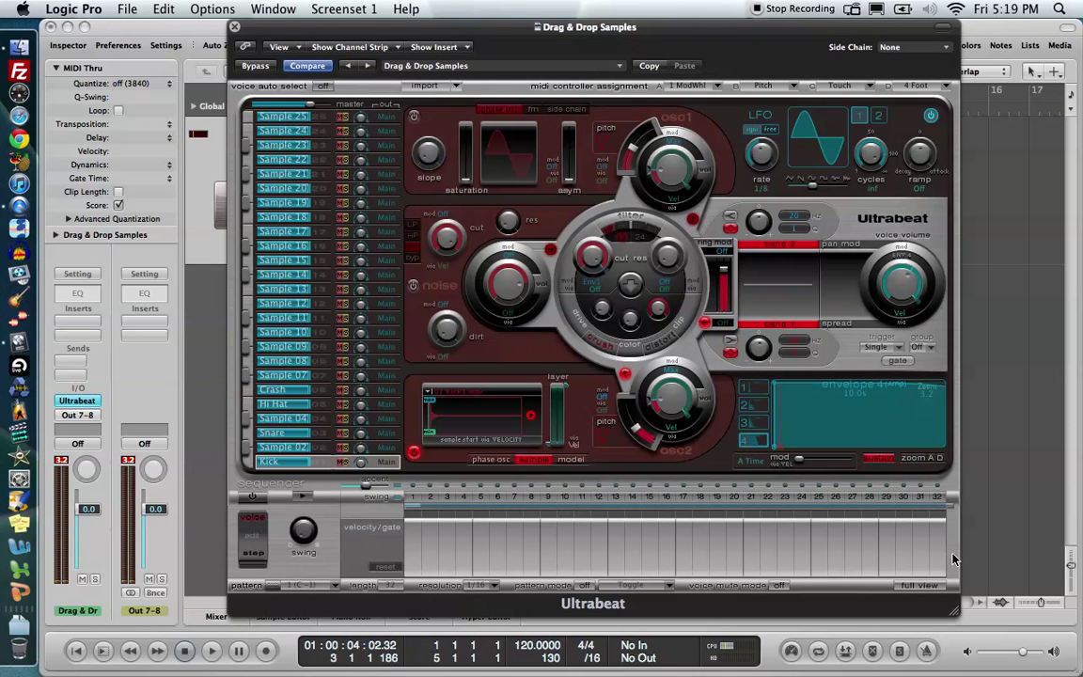
In the full grid, program Kick on steps 1, 9, 11, 17, 25, 27, 31 and Snare on 5, 13, 21, 29
{"action": "left_click", "coordinate": [924, 586]}
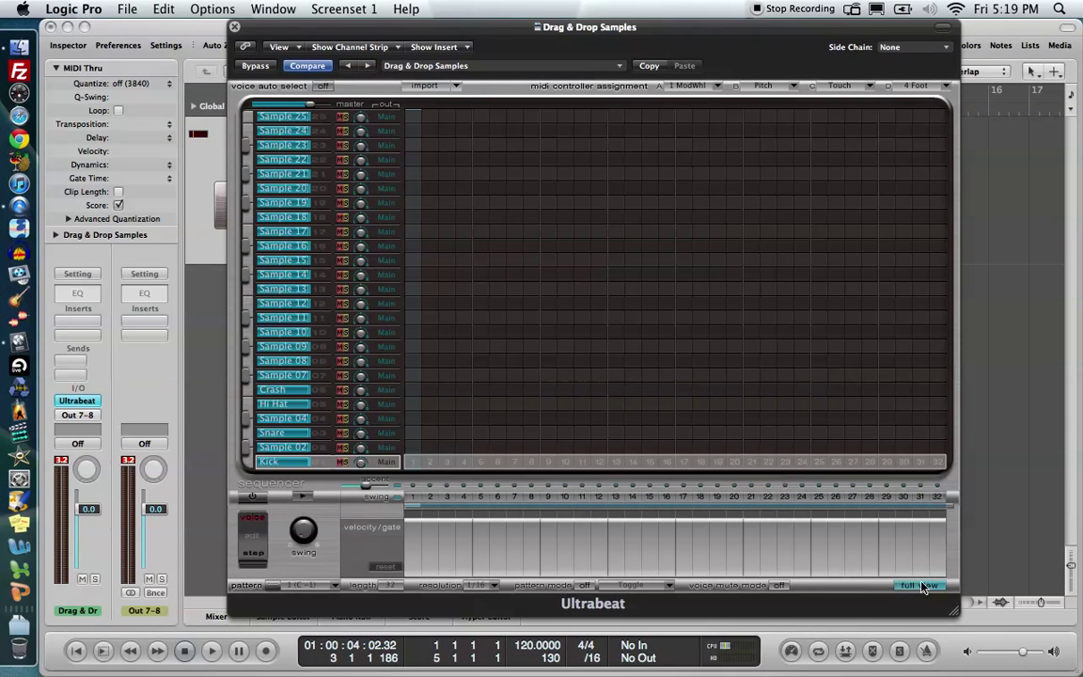
{"action": "left_click", "coordinate": [414, 463]}
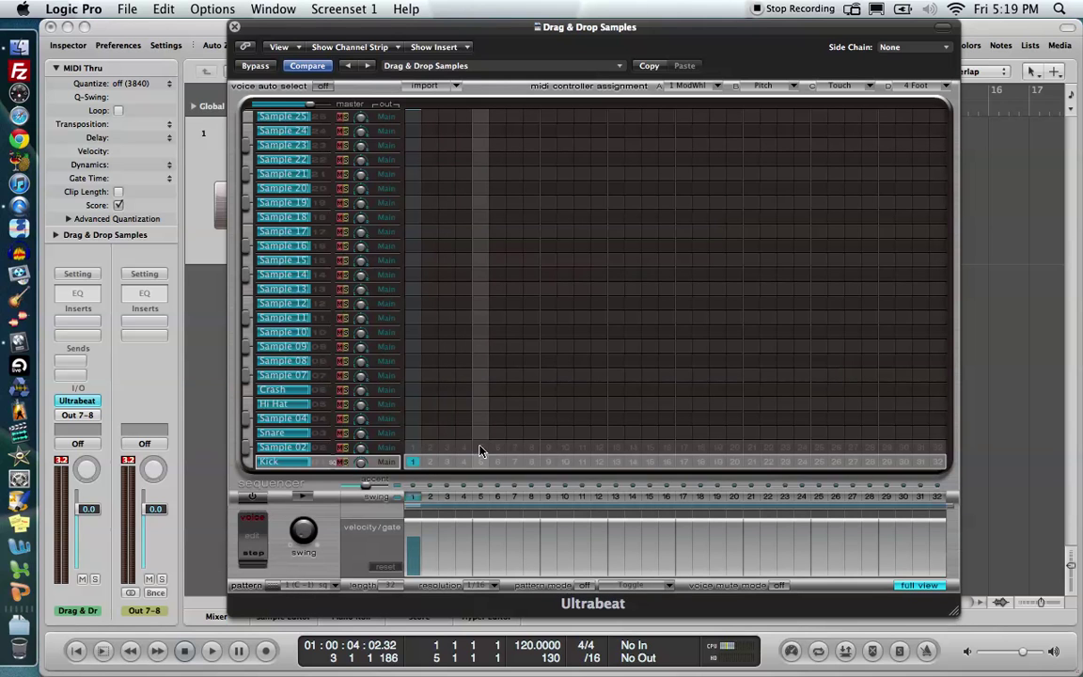
{"action": "left_click", "coordinate": [484, 435]}
{"action": "left_click", "coordinate": [549, 462]}
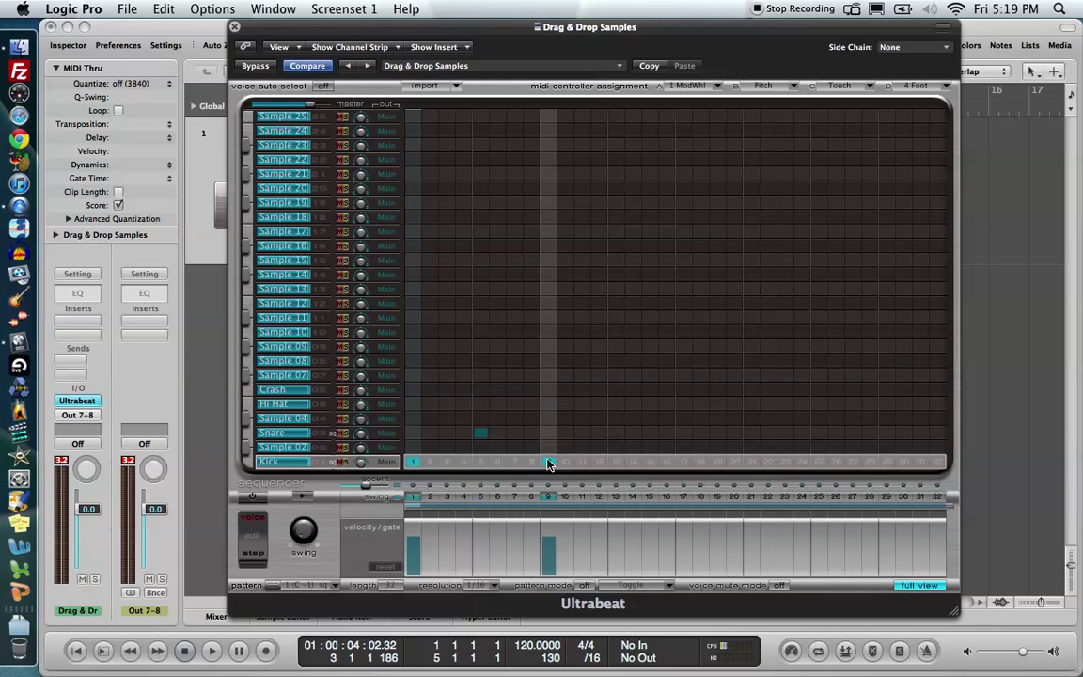
{"action": "left_click", "coordinate": [582, 462]}
{"action": "left_click", "coordinate": [616, 433]}
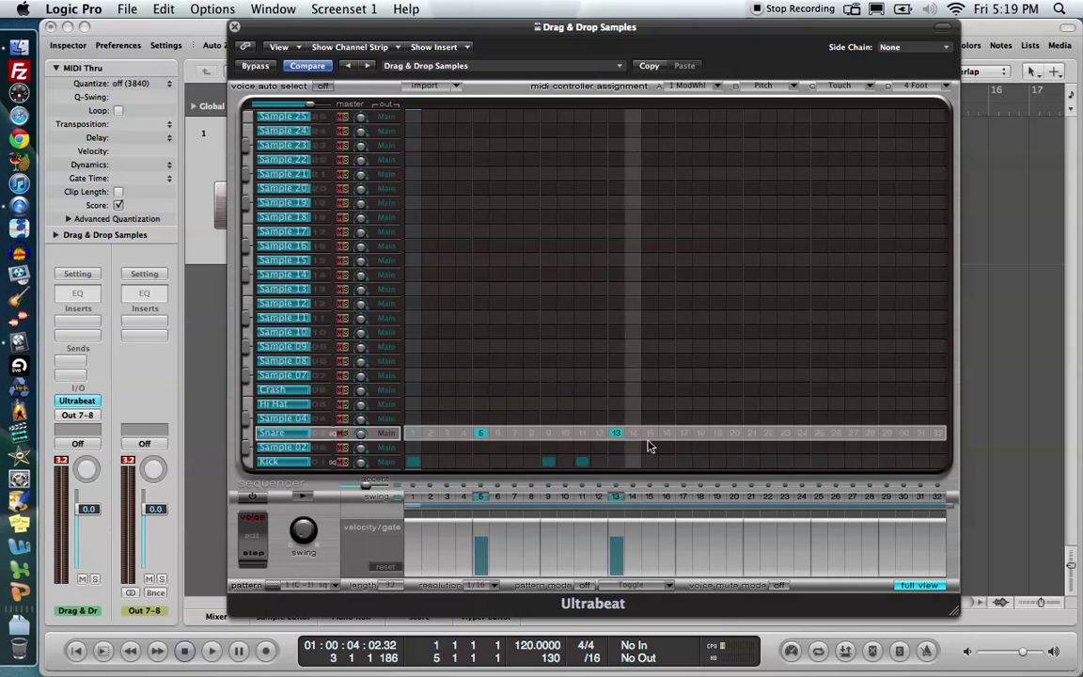
{"action": "left_click", "coordinate": [684, 461]}
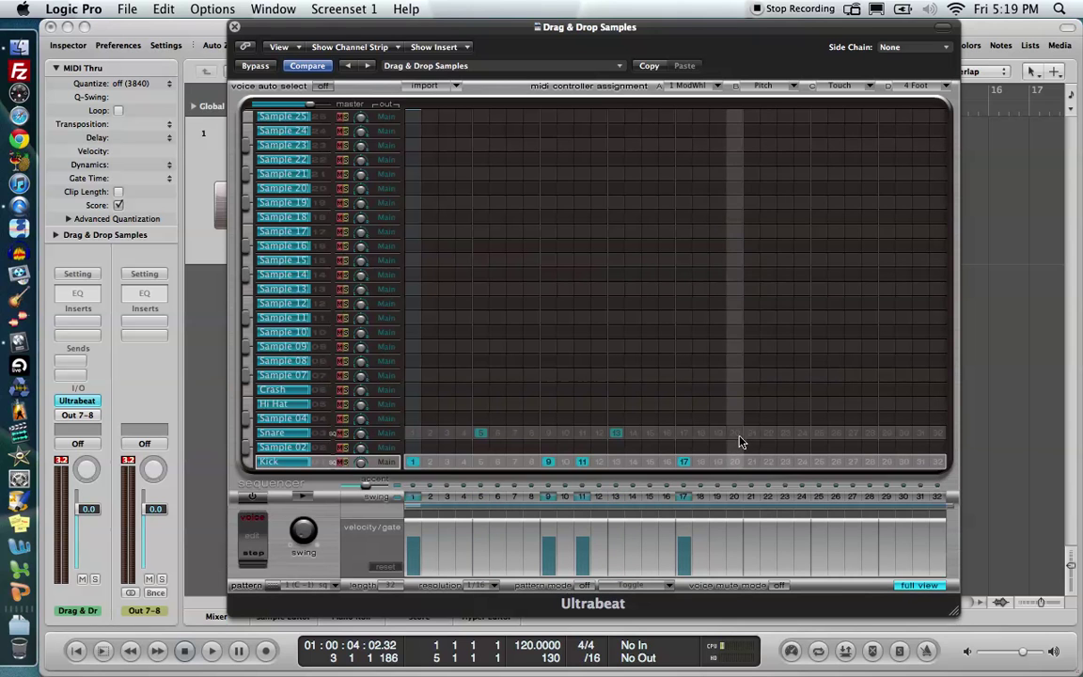
{"action": "left_click", "coordinate": [751, 434]}
{"action": "left_click", "coordinate": [819, 461]}
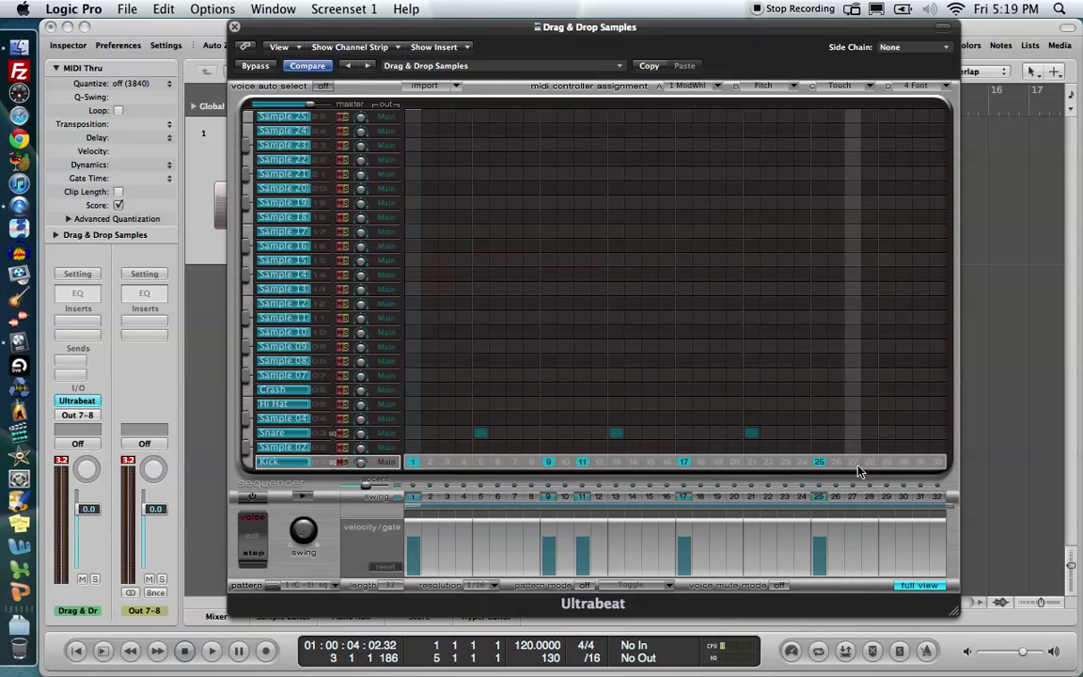
{"action": "left_click", "coordinate": [853, 462]}
{"action": "left_click", "coordinate": [886, 434]}
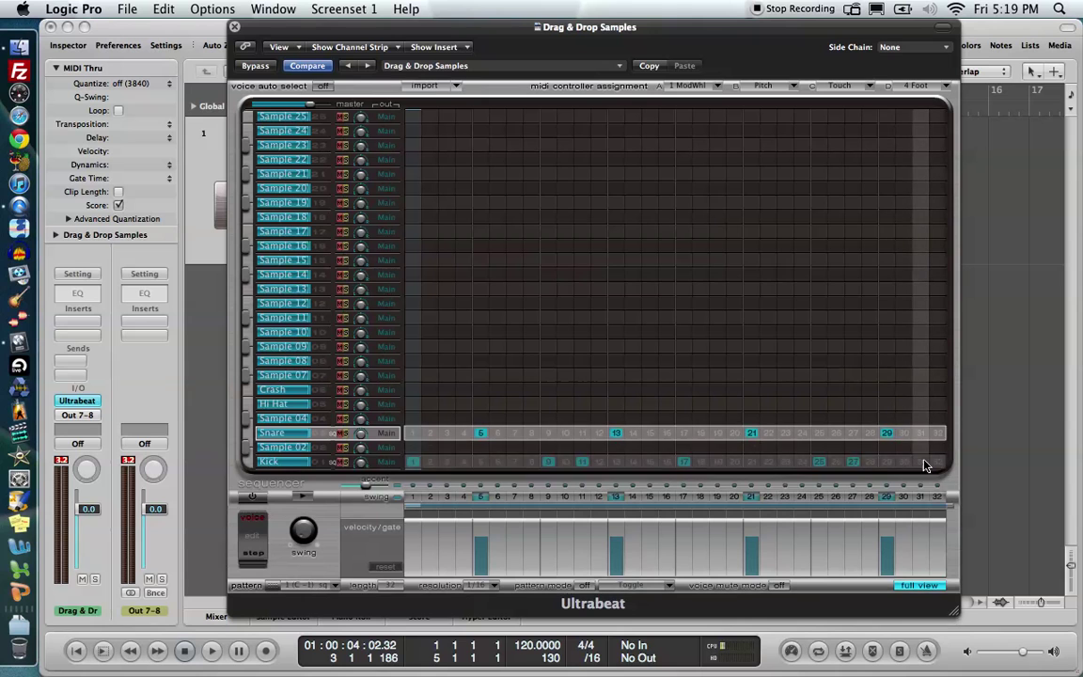
{"action": "left_click", "coordinate": [920, 462]}
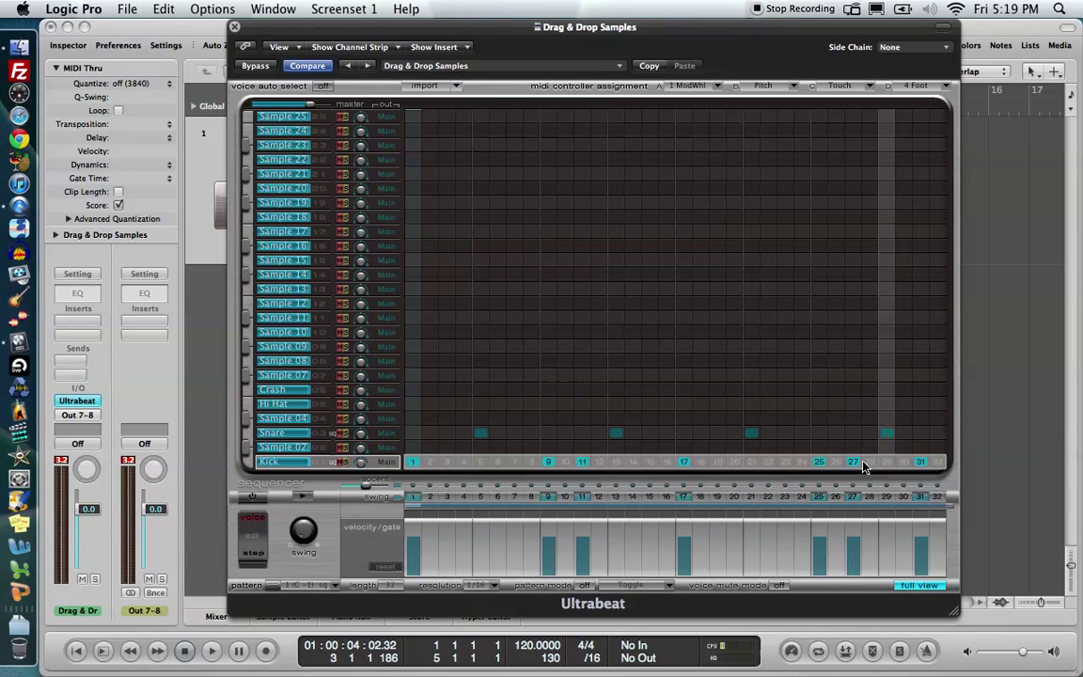
Switch on Ultrabeat's step sequencer and play the drum pattern
{"action": "left_click", "coordinate": [255, 496]}
{"action": "left_click", "coordinate": [306, 502]}
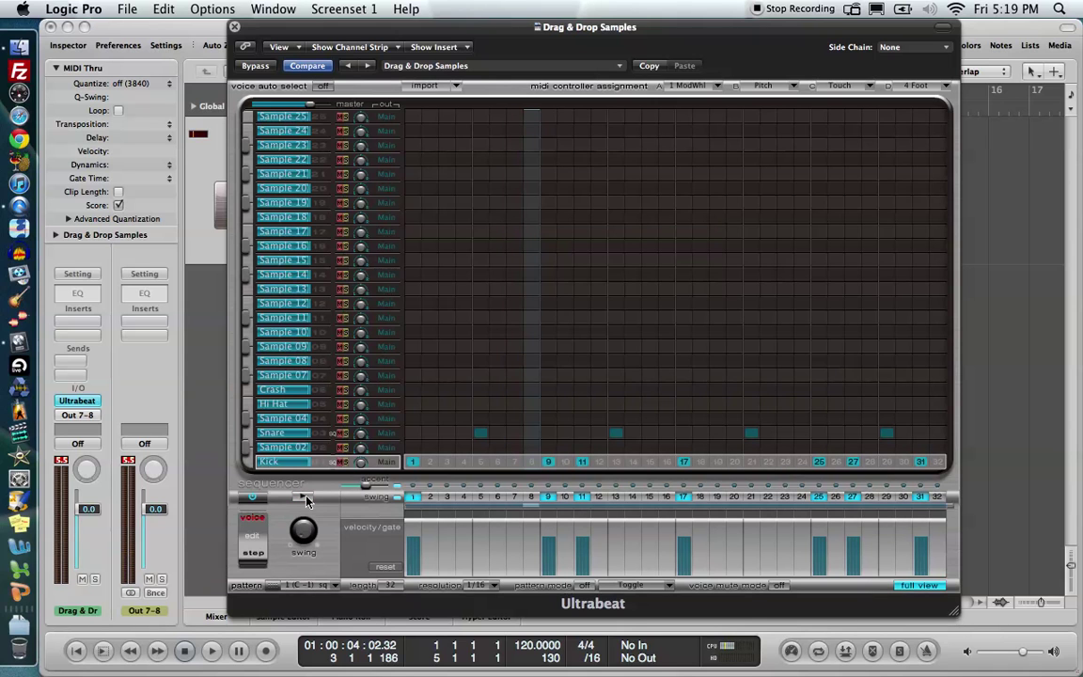
{"action": "left_click", "coordinate": [303, 497]}
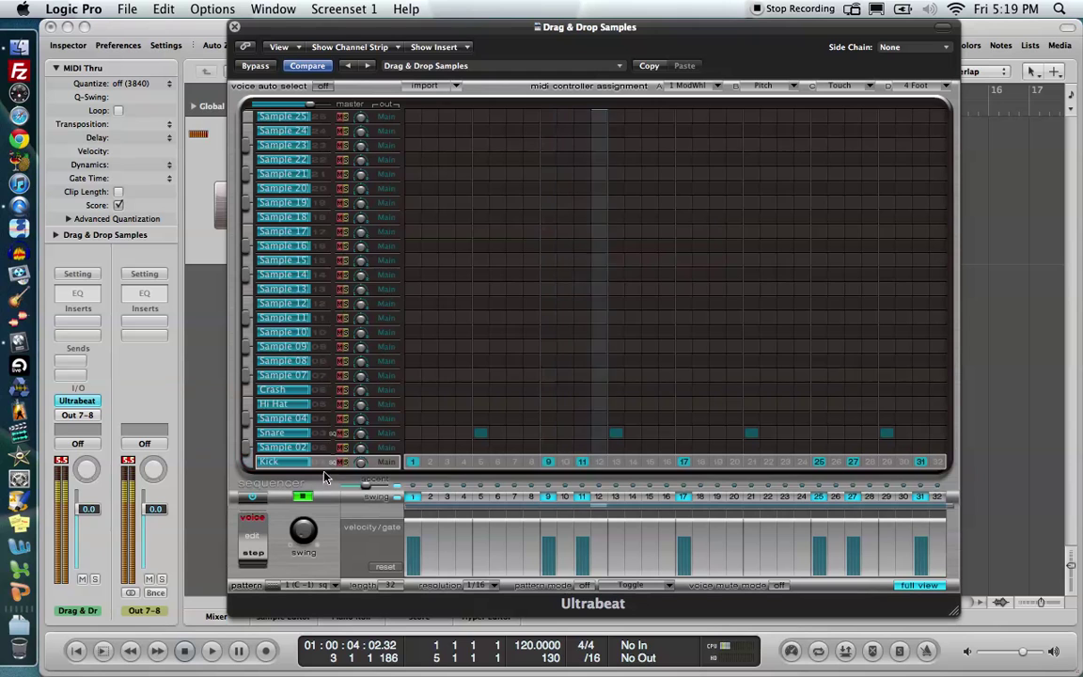
Fill the Hi Hat row with every downbeat and every upbeat, and add a Crash hit on step 1
{"action": "right_click", "coordinate": [370, 364]}
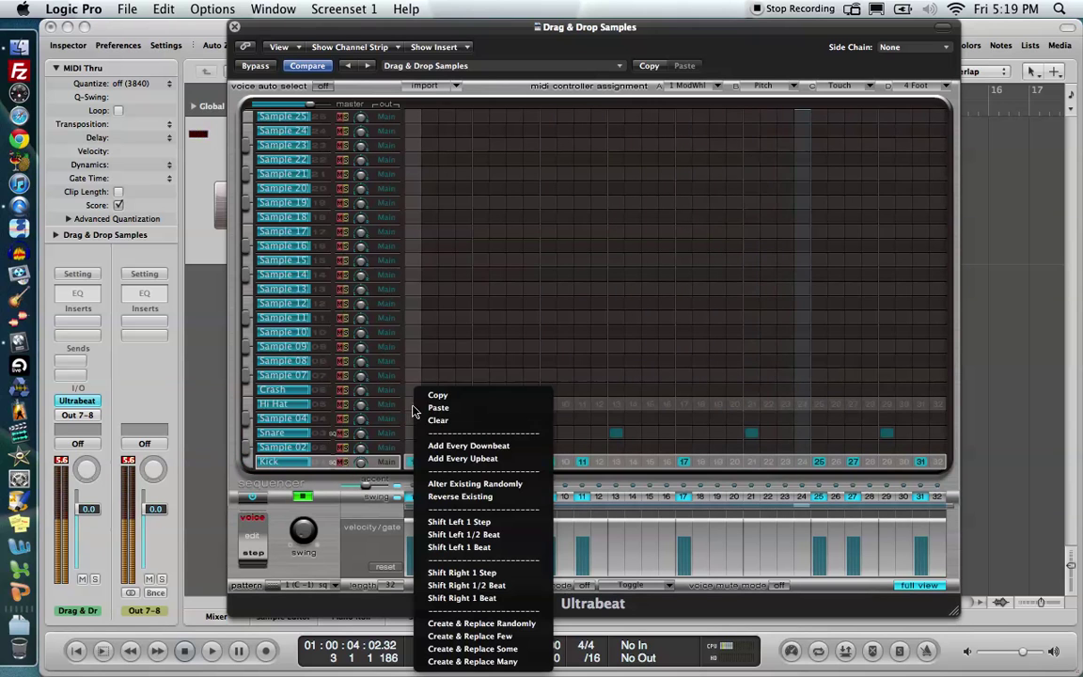
{"action": "left_click", "coordinate": [466, 448]}
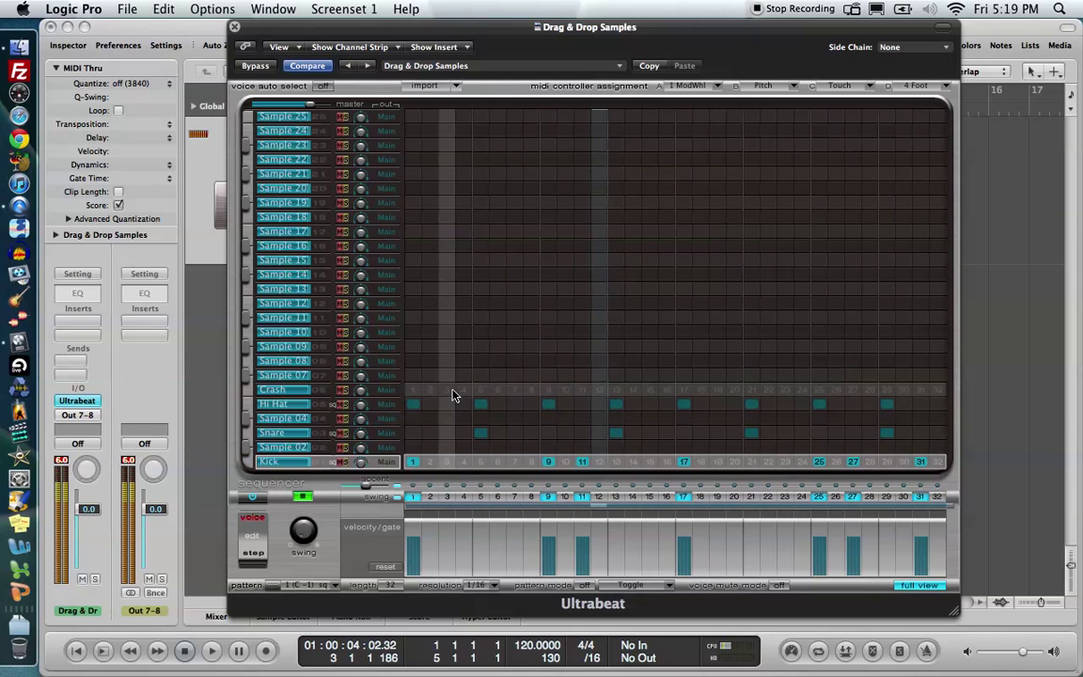
{"action": "right_click", "coordinate": [452, 406]}
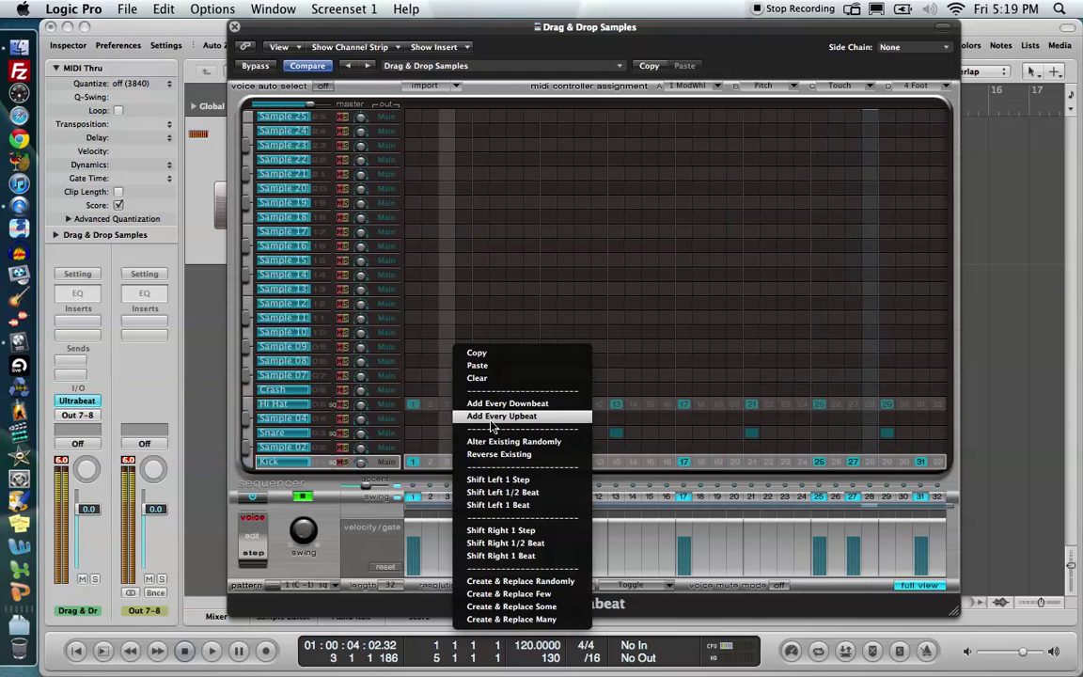
{"action": "left_click", "coordinate": [489, 417]}
{"action": "left_click", "coordinate": [414, 391]}
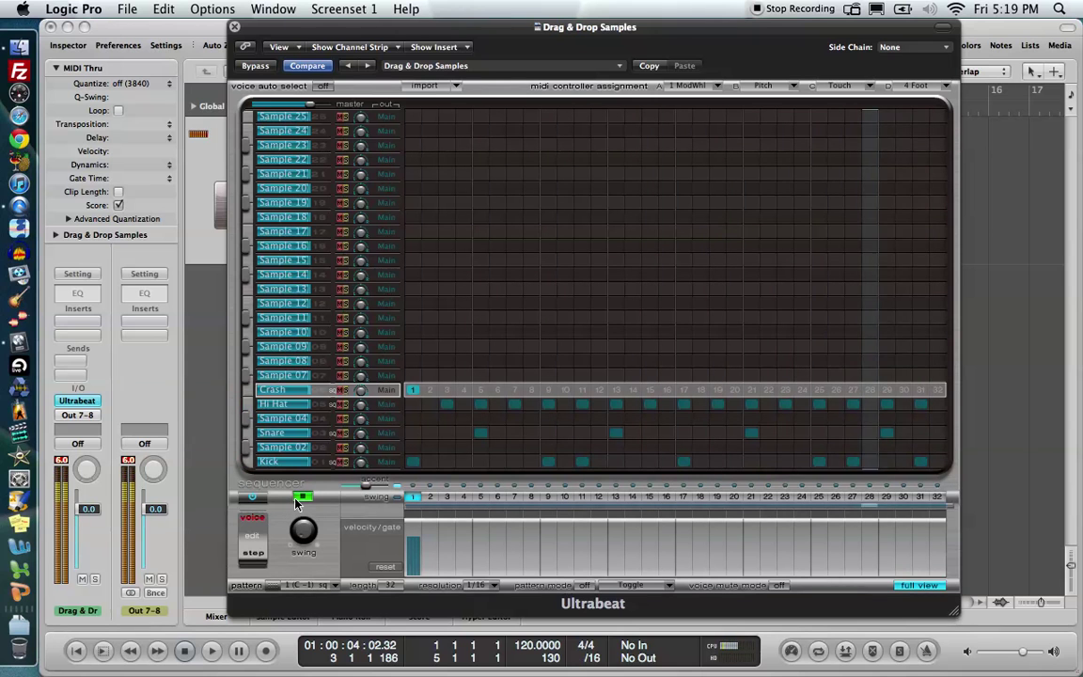
{"action": "right_click", "coordinate": [420, 341]}
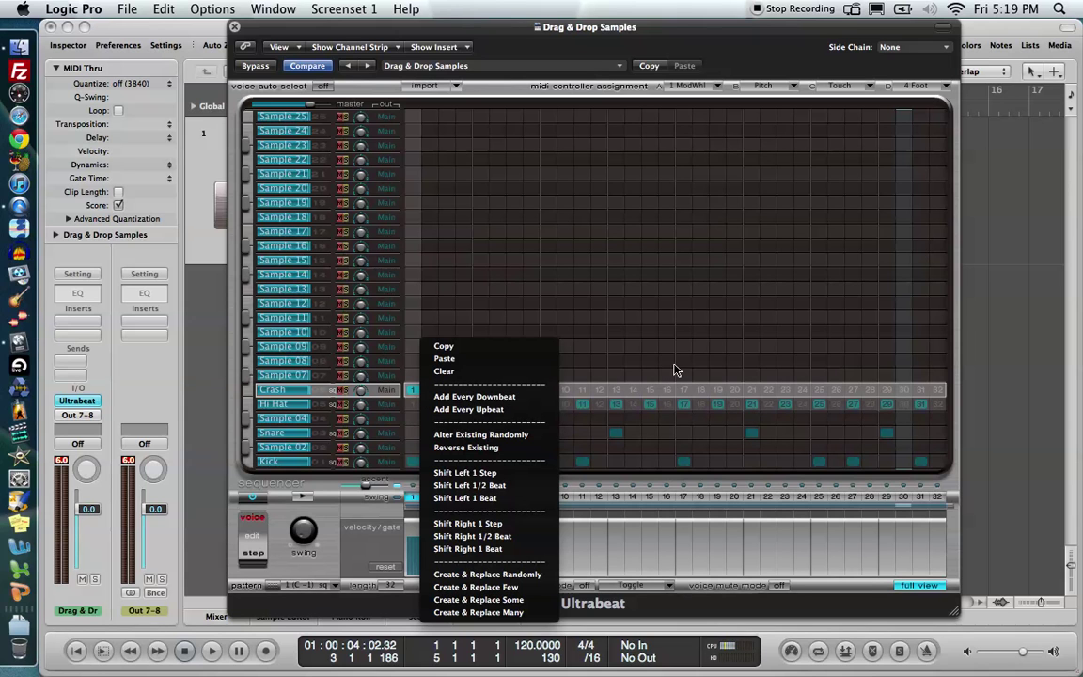
{"action": "left_click", "coordinate": [295, 462]}
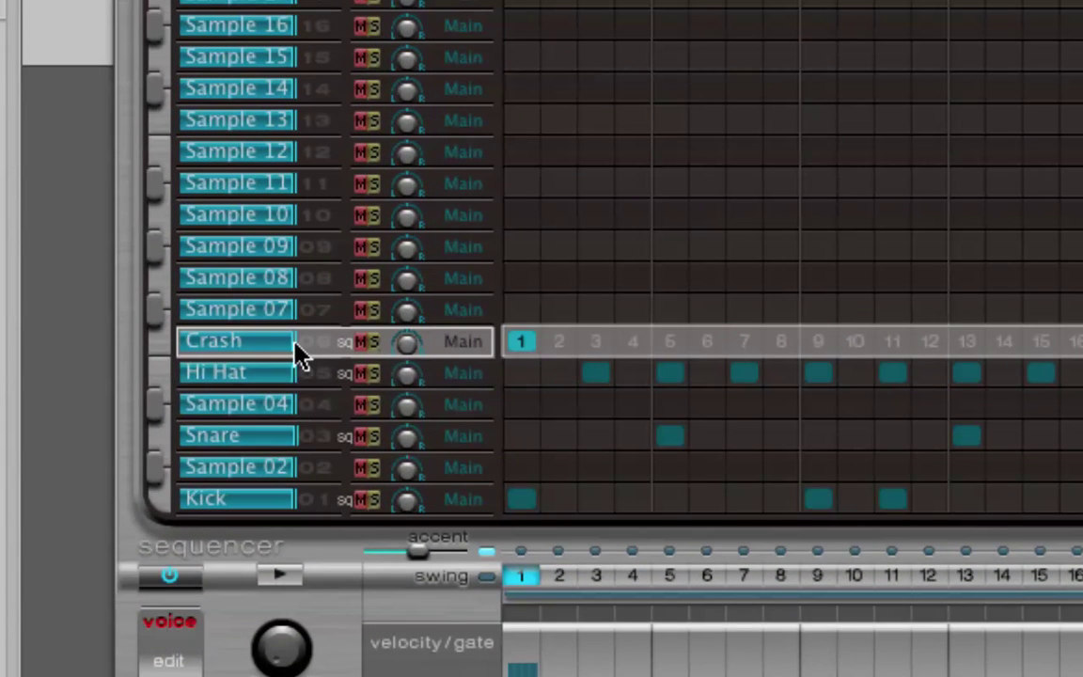
Lower the Crash and Kick volumes, pan Crash right and Hi Hat left, briefly soloing Hi Hat
{"action": "left_click_drag", "start_coordinate": [297, 349], "coordinate": [284, 387]}
{"action": "left_click_drag", "start_coordinate": [286, 508], "coordinate": [249, 537]}
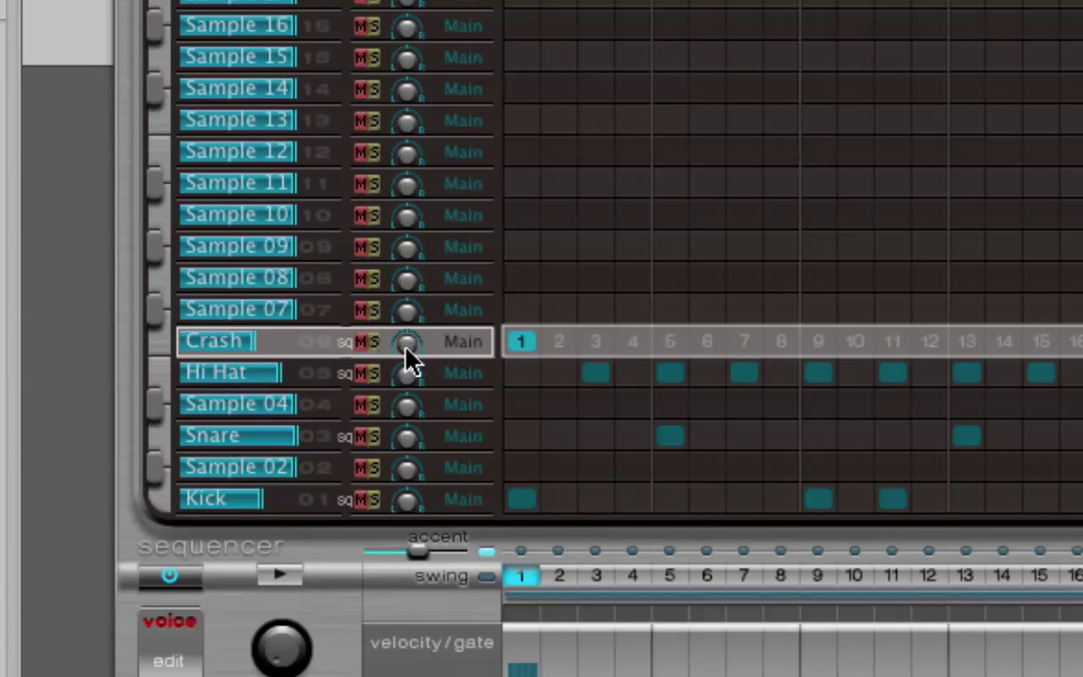
{"action": "left_click_drag", "start_coordinate": [409, 361], "coordinate": [420, 275]}
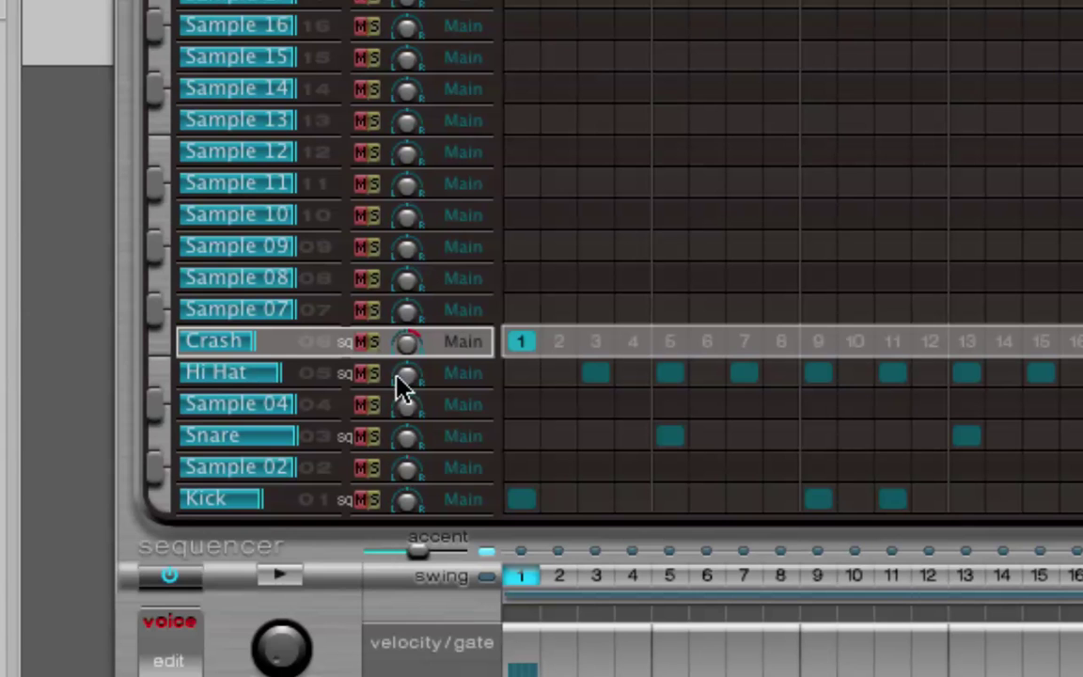
{"action": "mouse_move", "coordinate": [397, 385]}
{"action": "left_mouse_down"}
{"action": "mouse_move", "coordinate": [403, 431]}
{"action": "mouse_move", "coordinate": [414, 376]}
{"action": "mouse_move", "coordinate": [406, 395]}
{"action": "left_mouse_up"}
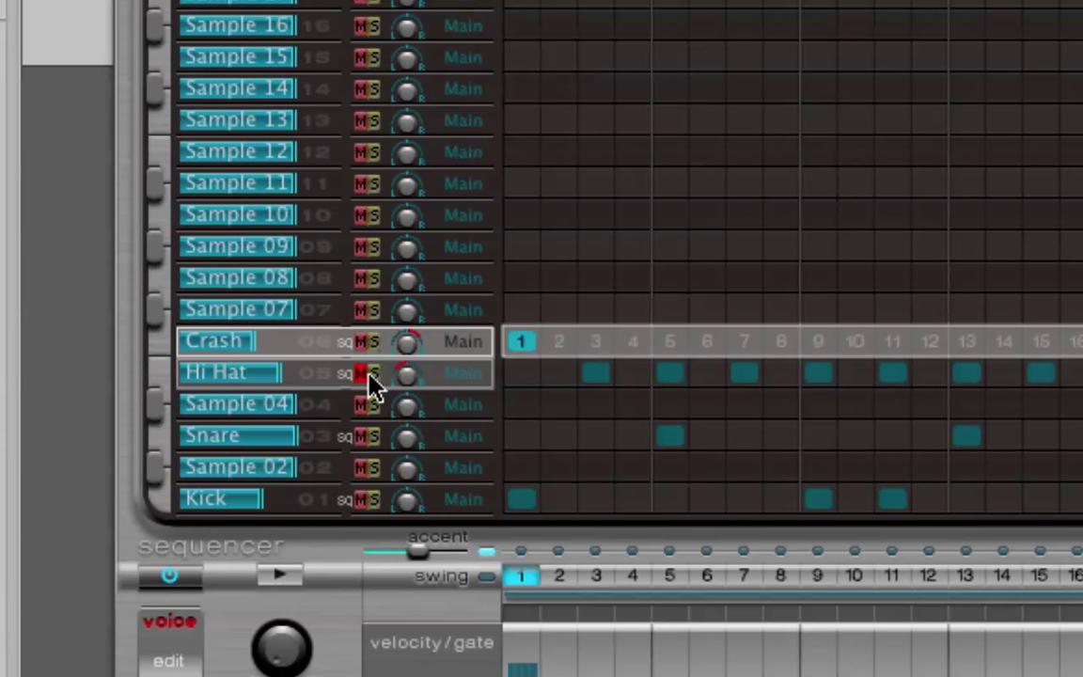
{"action": "left_click", "coordinate": [370, 376]}
{"action": "left_click", "coordinate": [370, 373]}
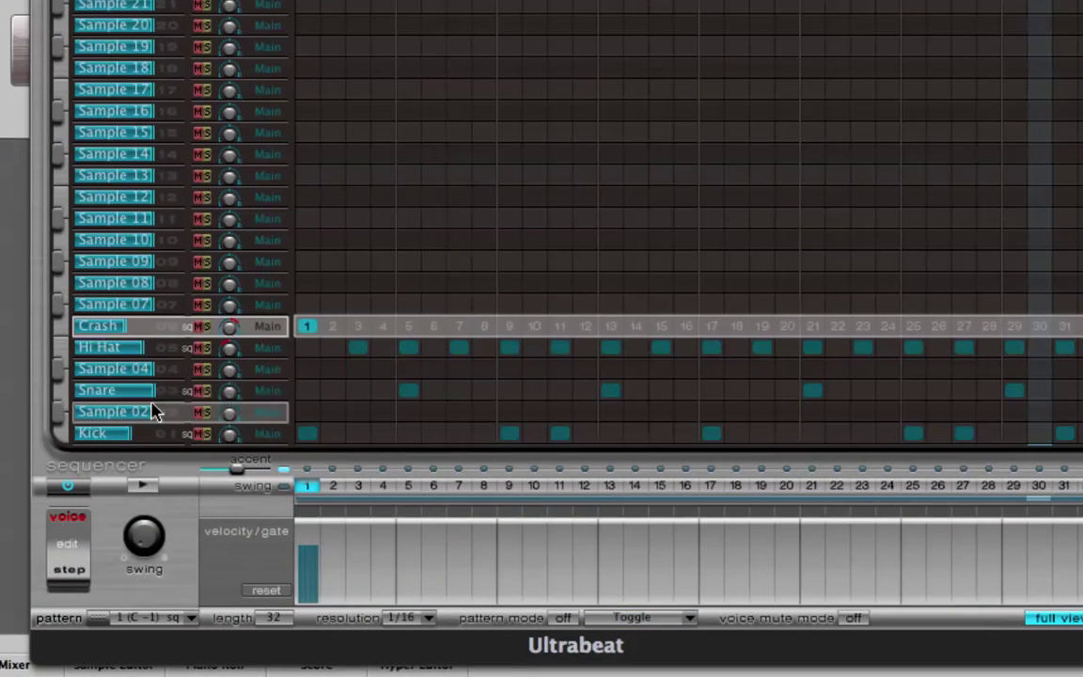
Lower the Hi Hat velocities on steps 3, 7, 11, 15, 19, 23, 27 and 31 to roughly 56–66
{"action": "left_click", "coordinate": [171, 354]}
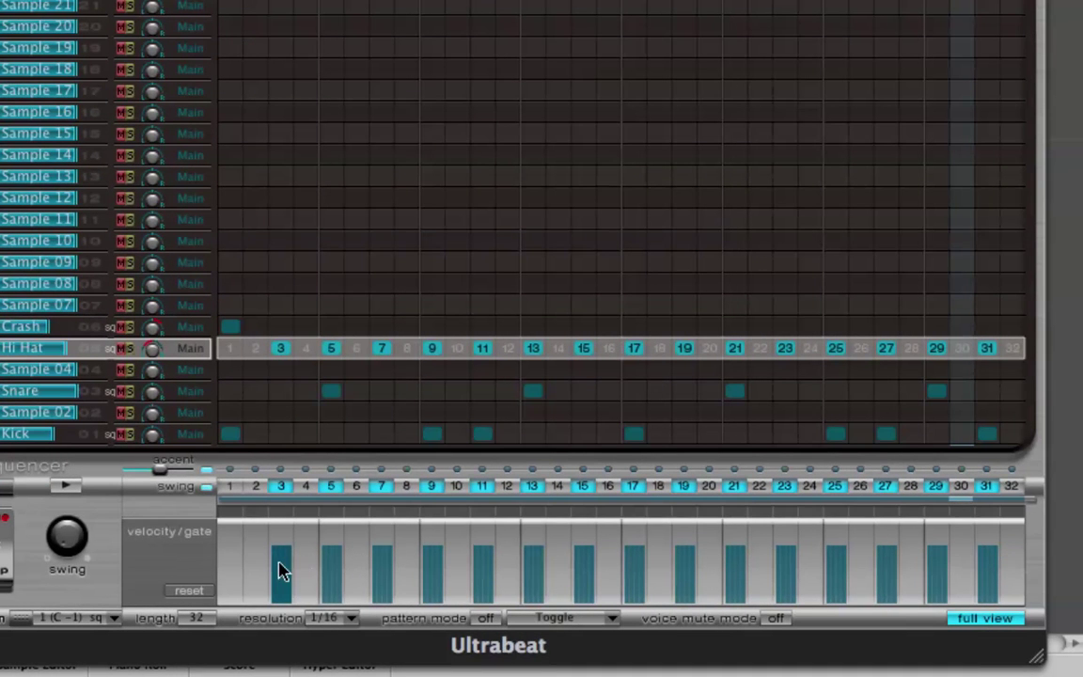
{"action": "left_click_drag", "start_coordinate": [282, 571], "coordinate": [402, 591]}
{"action": "left_click_drag", "start_coordinate": [483, 577], "coordinate": [489, 598]}
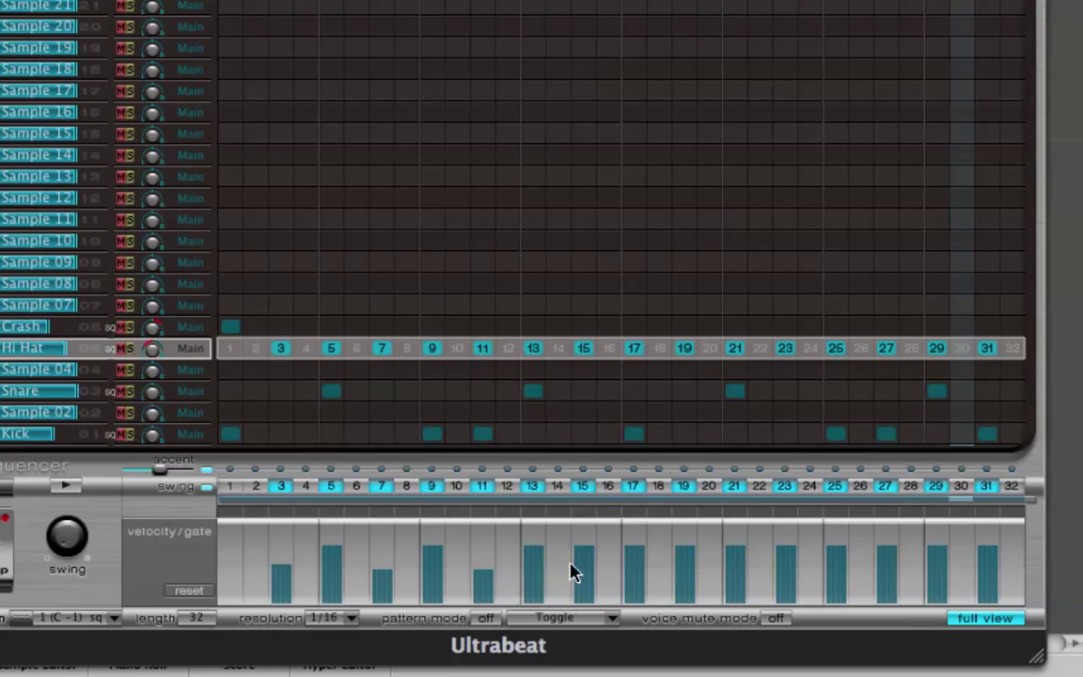
{"action": "left_click_drag", "start_coordinate": [590, 571], "coordinate": [585, 592]}
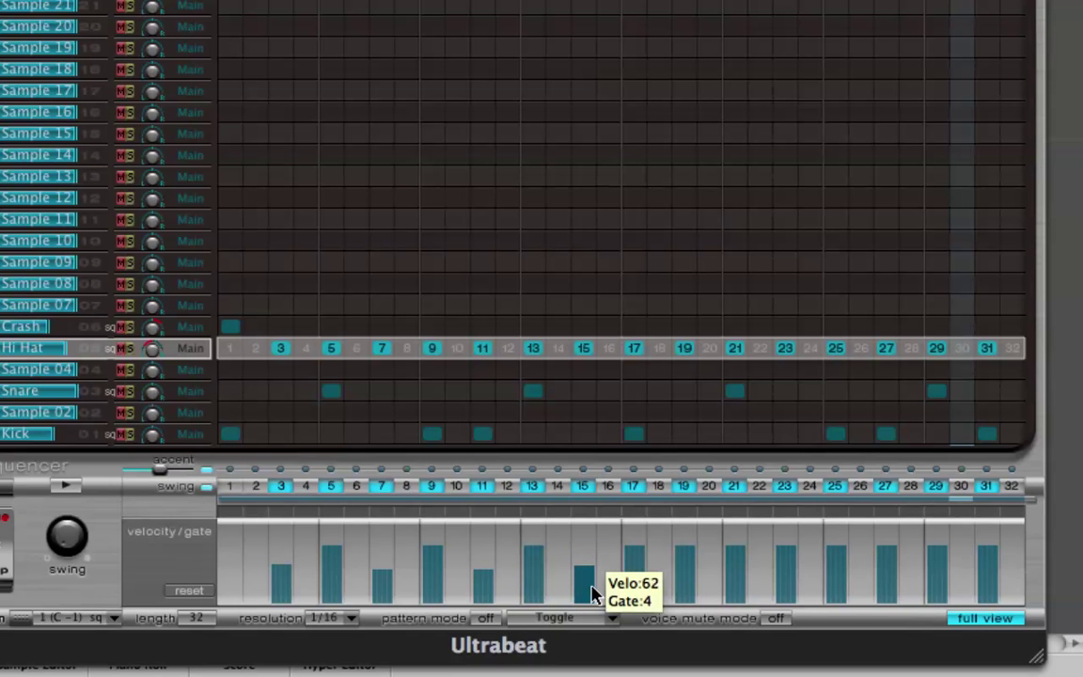
{"action": "left_click_drag", "start_coordinate": [689, 578], "coordinate": [701, 601]}
{"action": "mouse_move", "coordinate": [777, 589]}
{"action": "left_mouse_down"}
{"action": "mouse_move", "coordinate": [786, 580]}
{"action": "mouse_move", "coordinate": [786, 600]}
{"action": "left_mouse_up"}
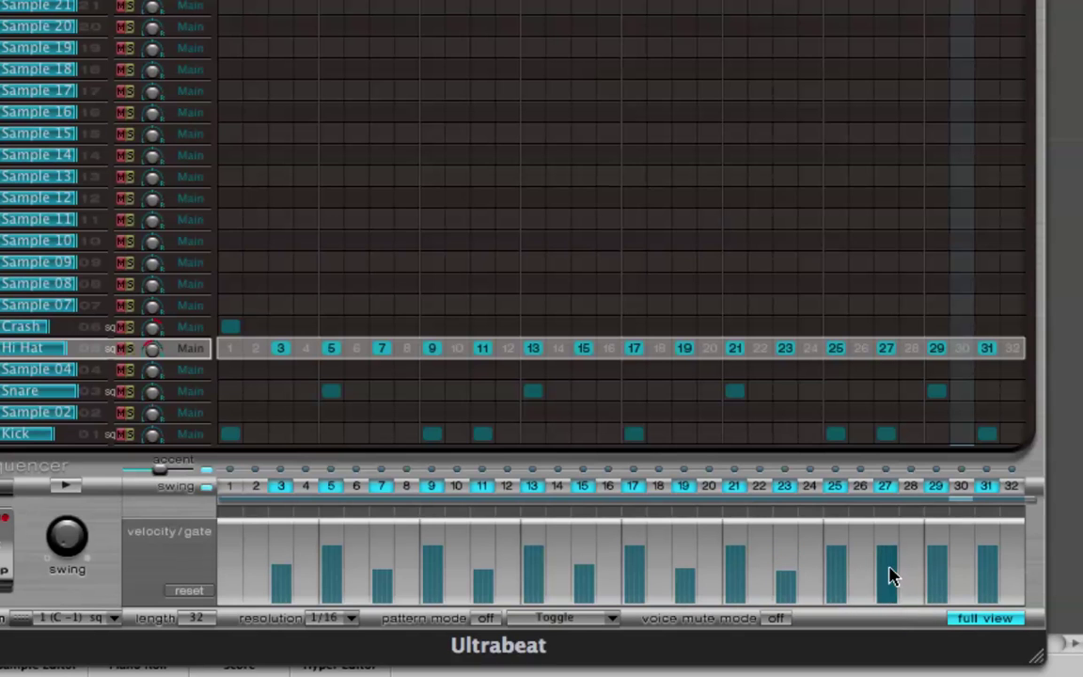
{"action": "left_click_drag", "start_coordinate": [890, 573], "coordinate": [895, 602]}
{"action": "left_click_drag", "start_coordinate": [983, 585], "coordinate": [985, 610]}
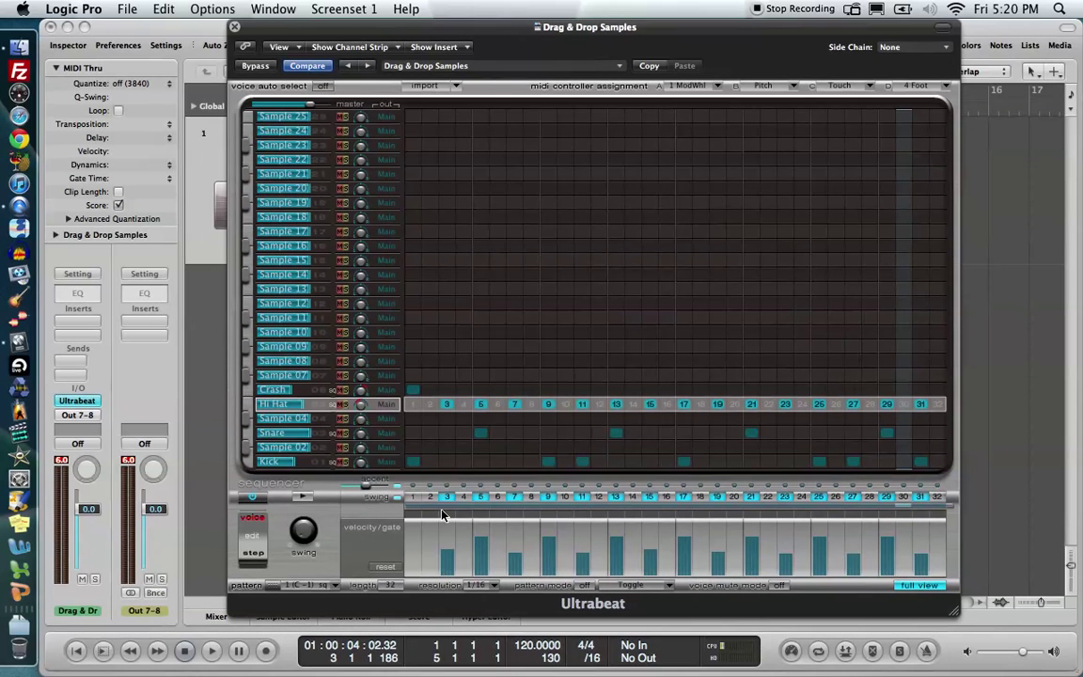
Audition the pattern, drag it onto track 1 as a two-bar region, and switch off Ultrabeat's sequencer
{"action": "left_click", "coordinate": [302, 496]}
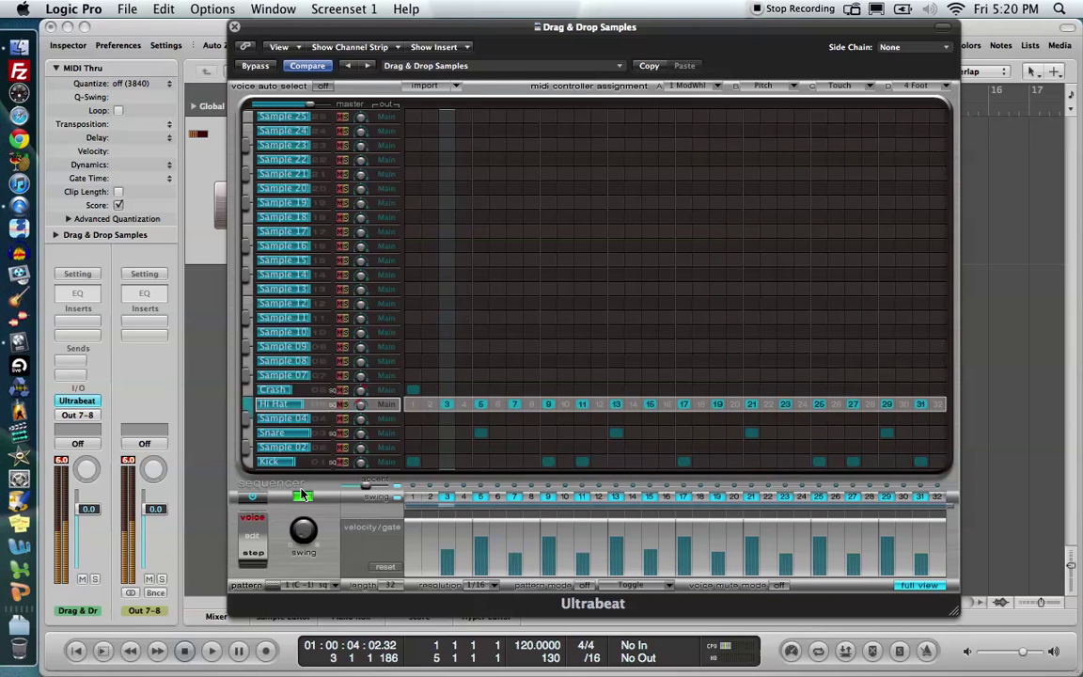
{"action": "left_click", "coordinate": [303, 497]}
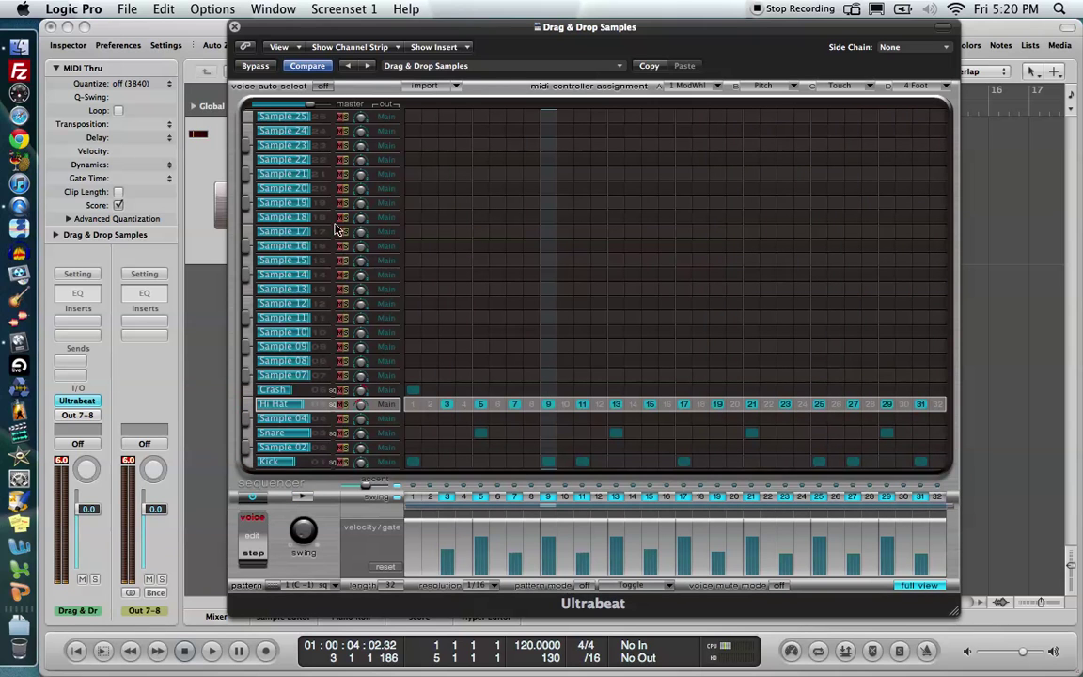
{"action": "left_click_drag", "start_coordinate": [317, 34], "coordinate": [860, 35]}
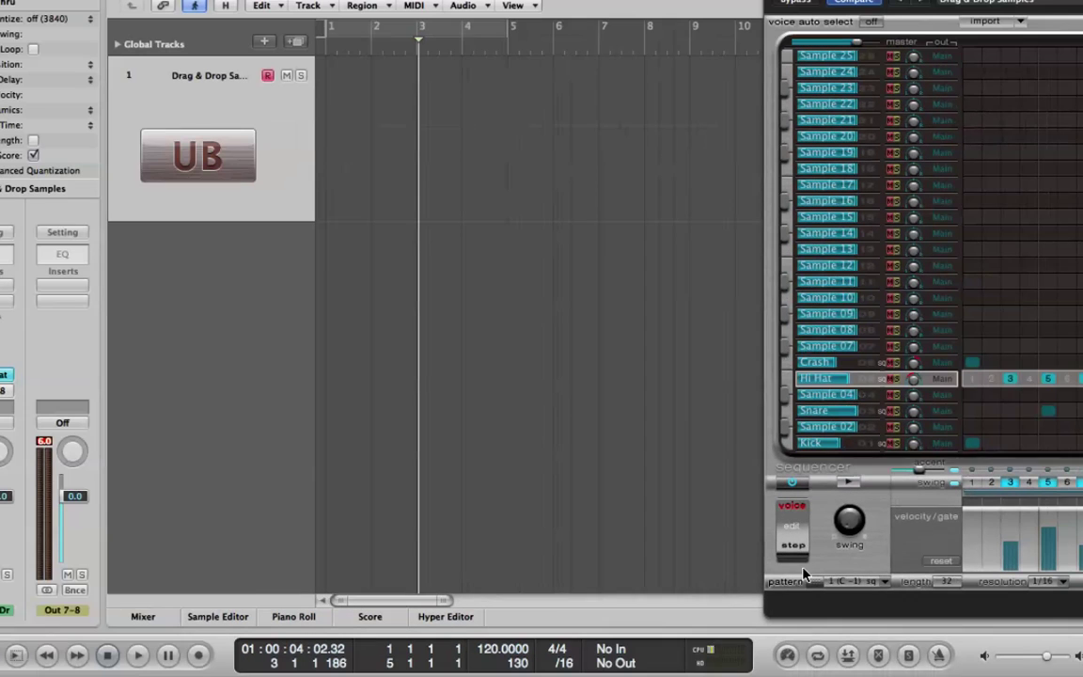
{"action": "left_click_drag", "start_coordinate": [806, 579], "coordinate": [334, 128]}
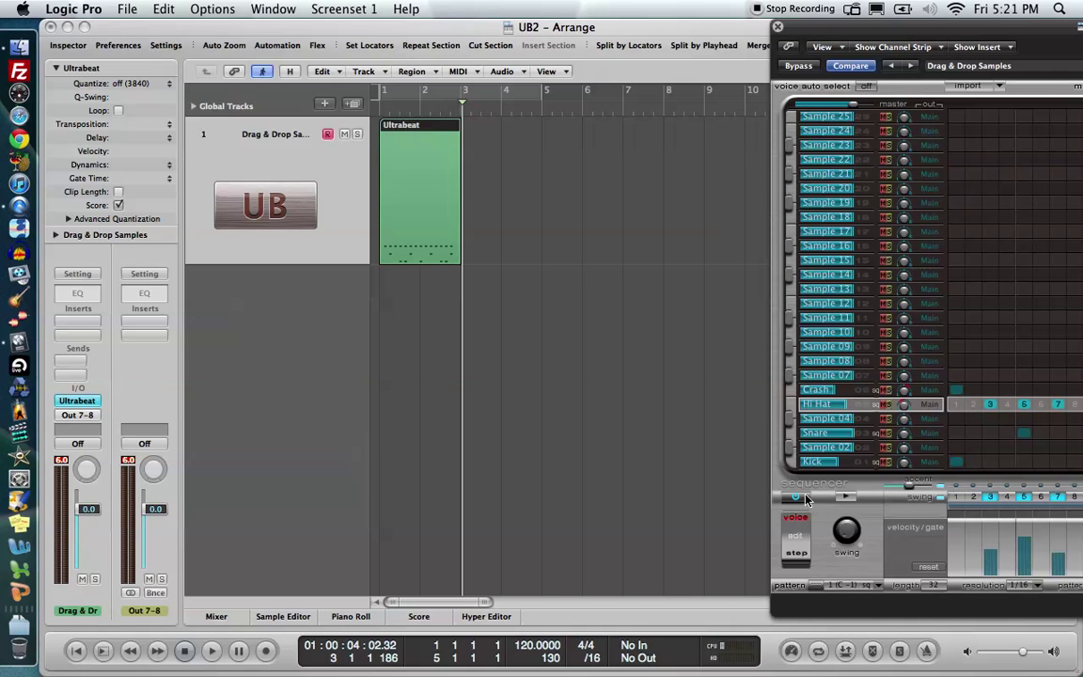
{"action": "left_click", "coordinate": [798, 497]}
Close Ultrabeat and play the arrangement from bar 1 through the region, then stop
{"action": "left_click", "coordinate": [777, 28]}
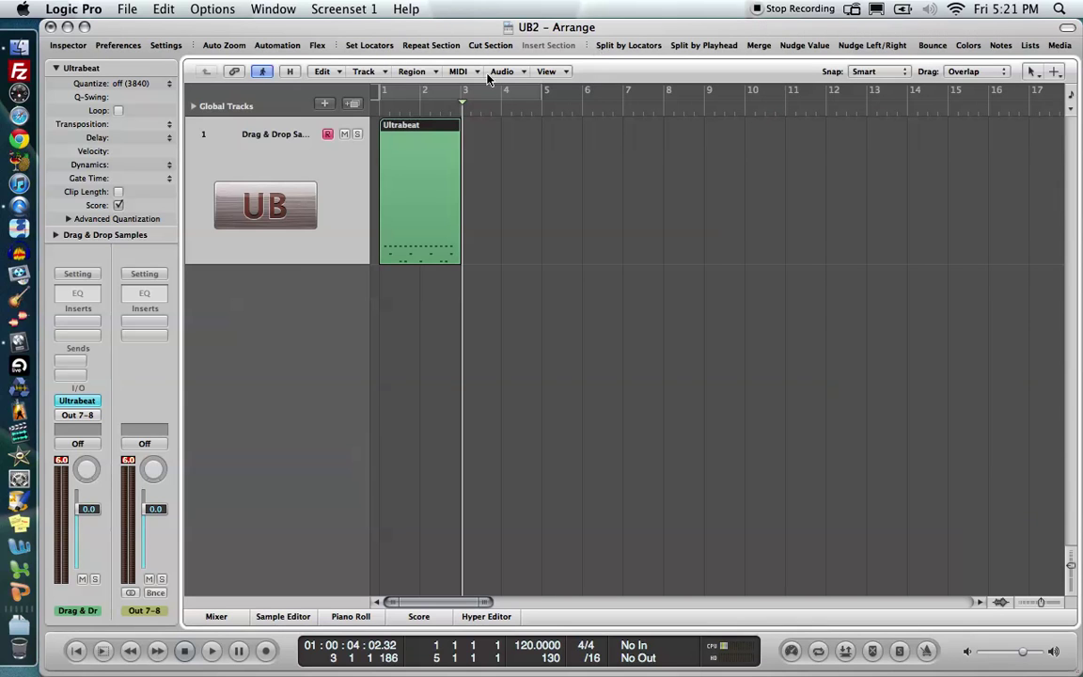
{"action": "left_click", "coordinate": [377, 112]}
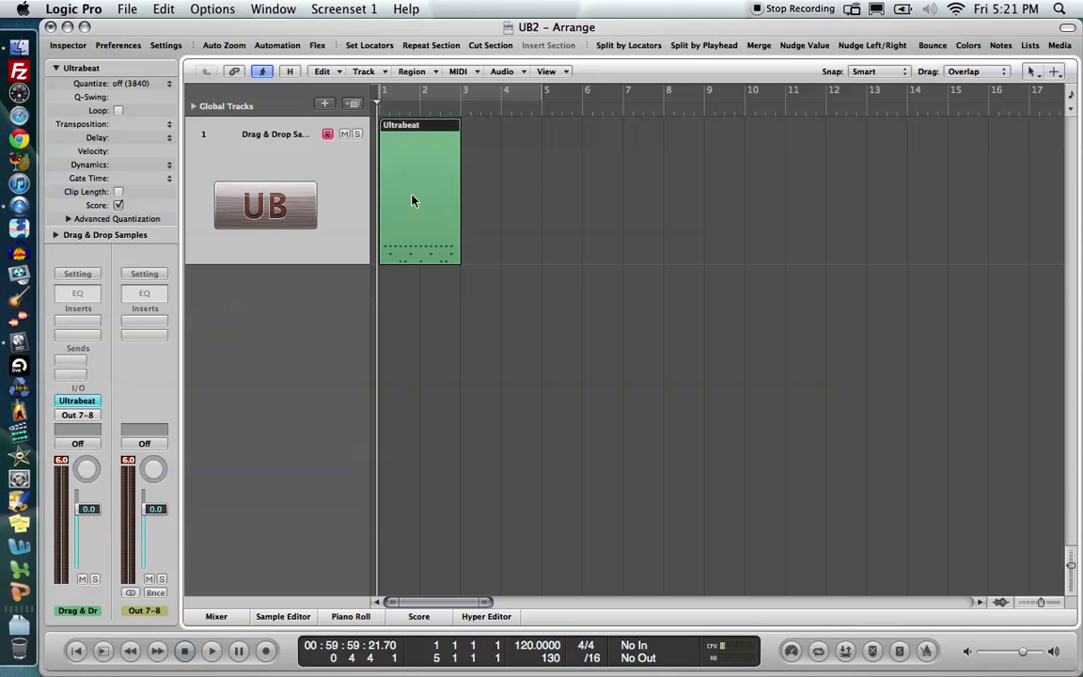
{"action": "key", "text": "space"}
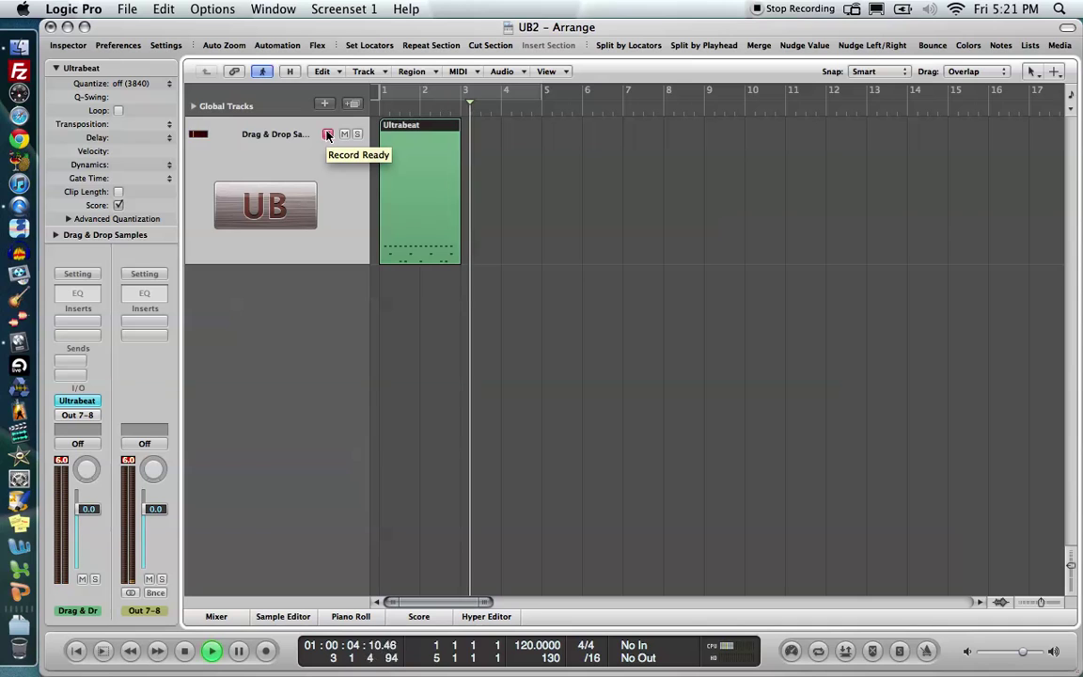
{"action": "key", "text": "space"}
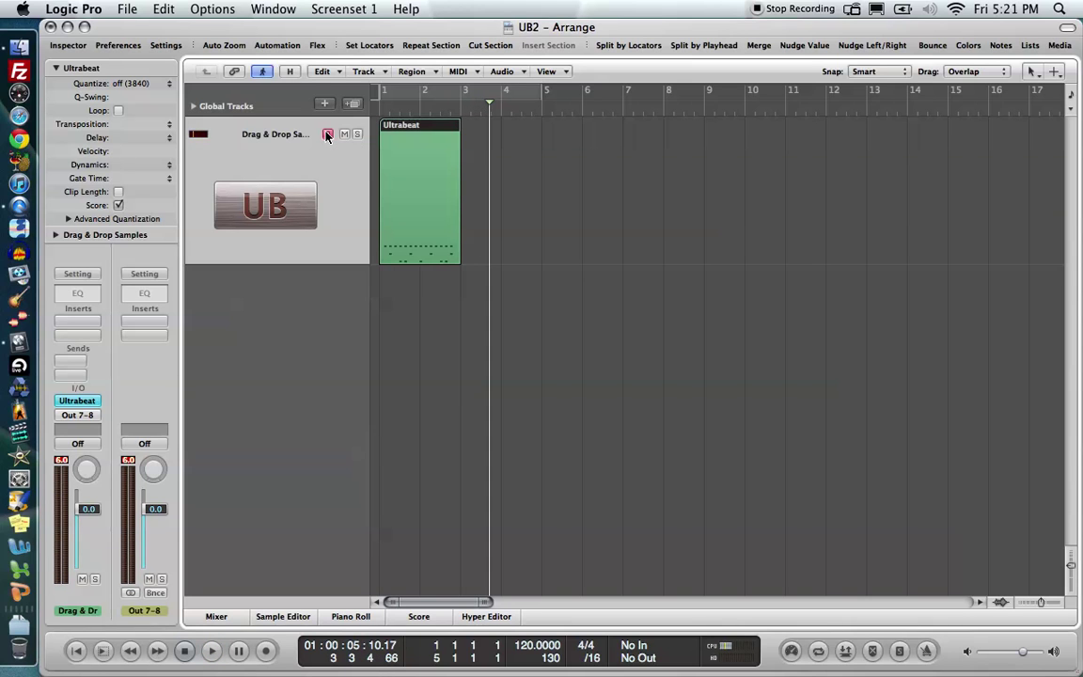